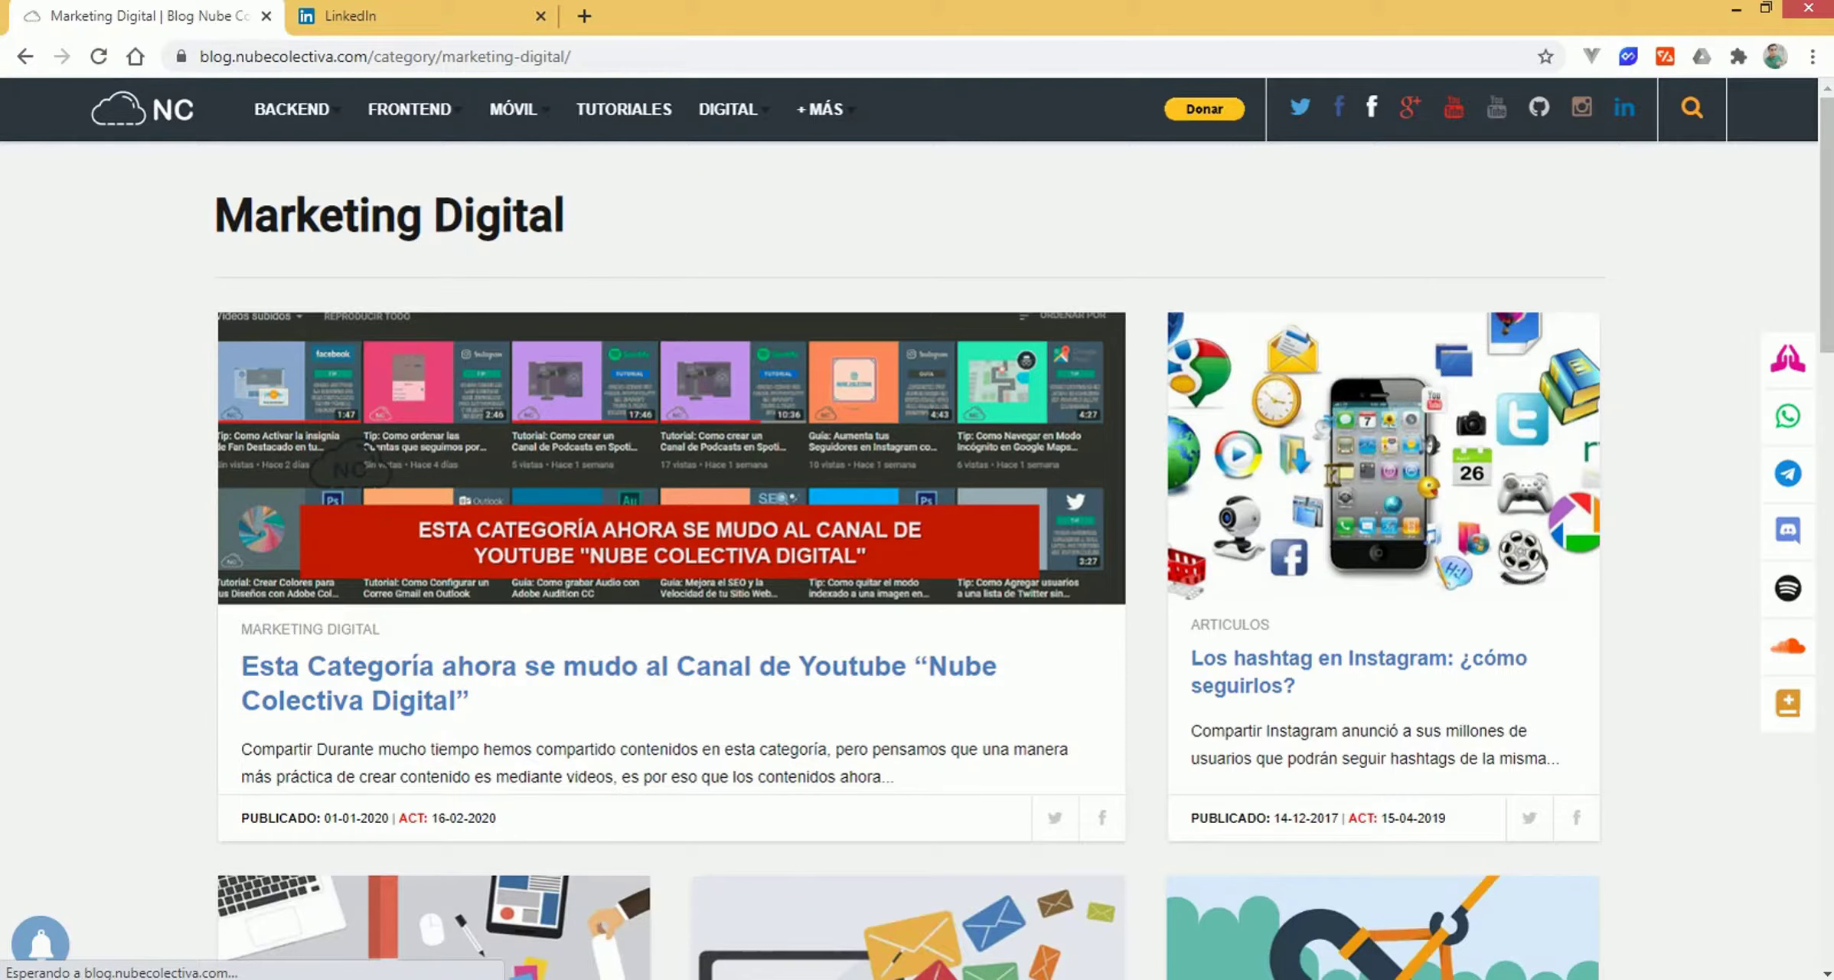
Switch to the LinkedIn feed and open the account's Ajustes y privacidad settings
key(ctrl+Tab)
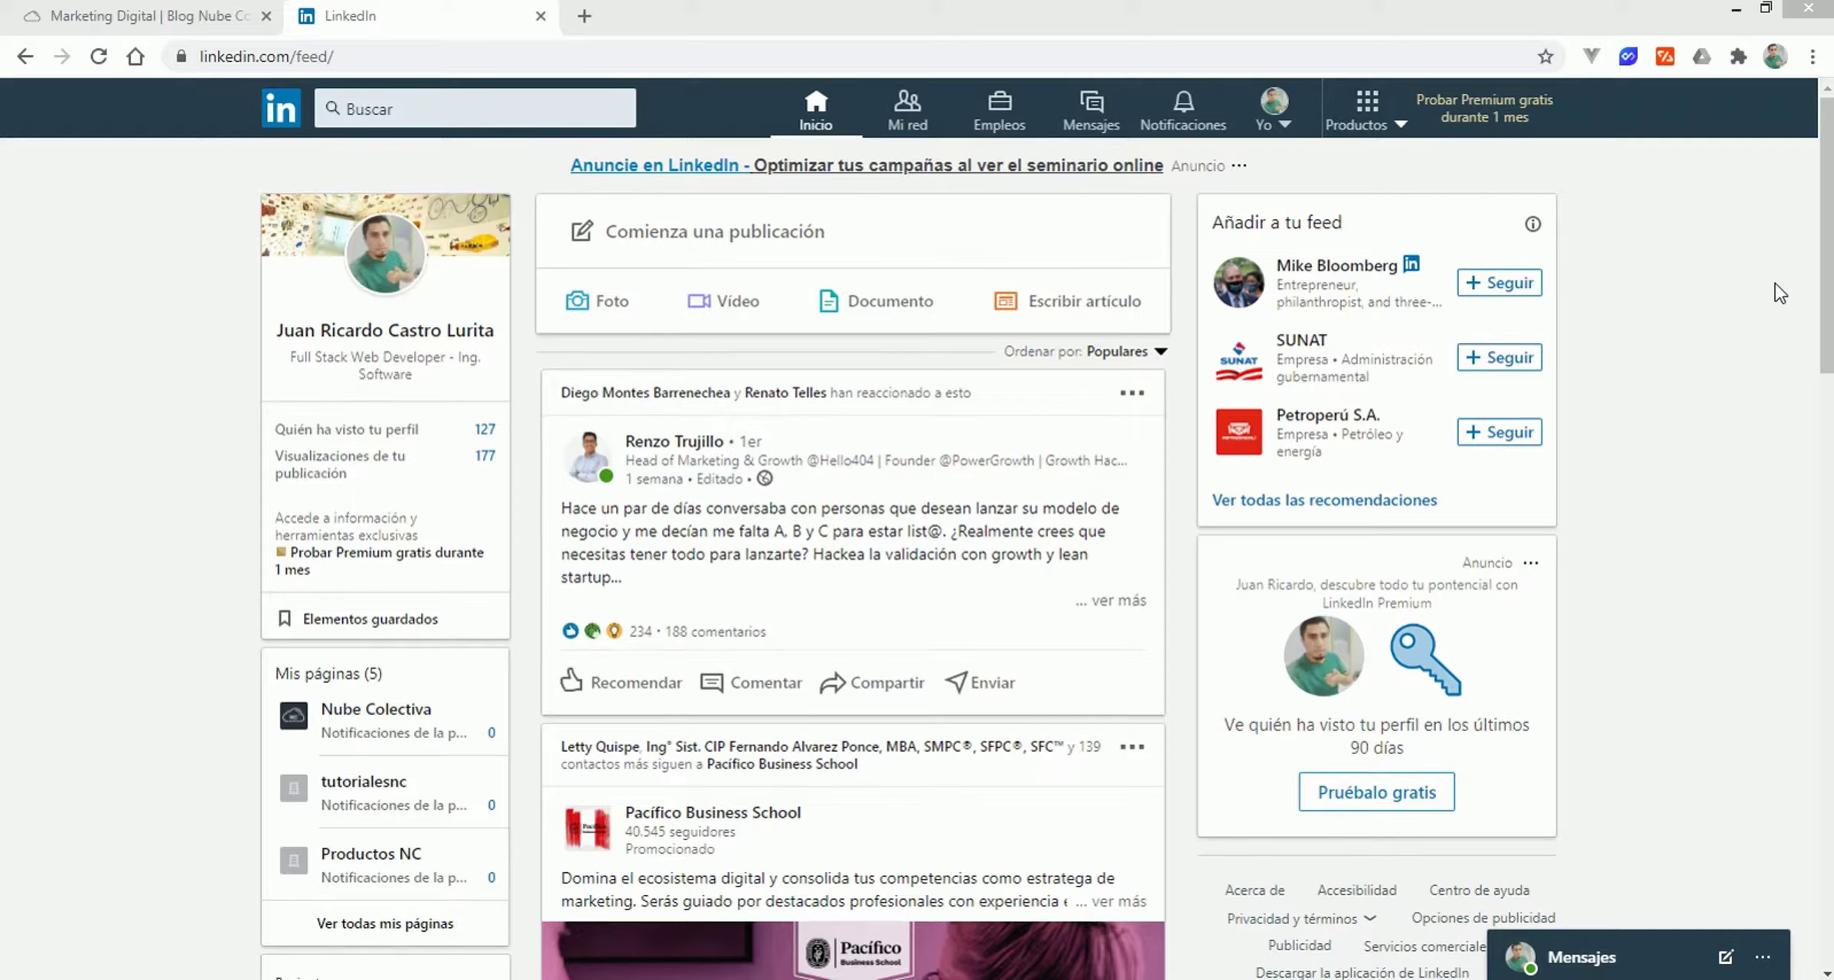
click(1288, 127)
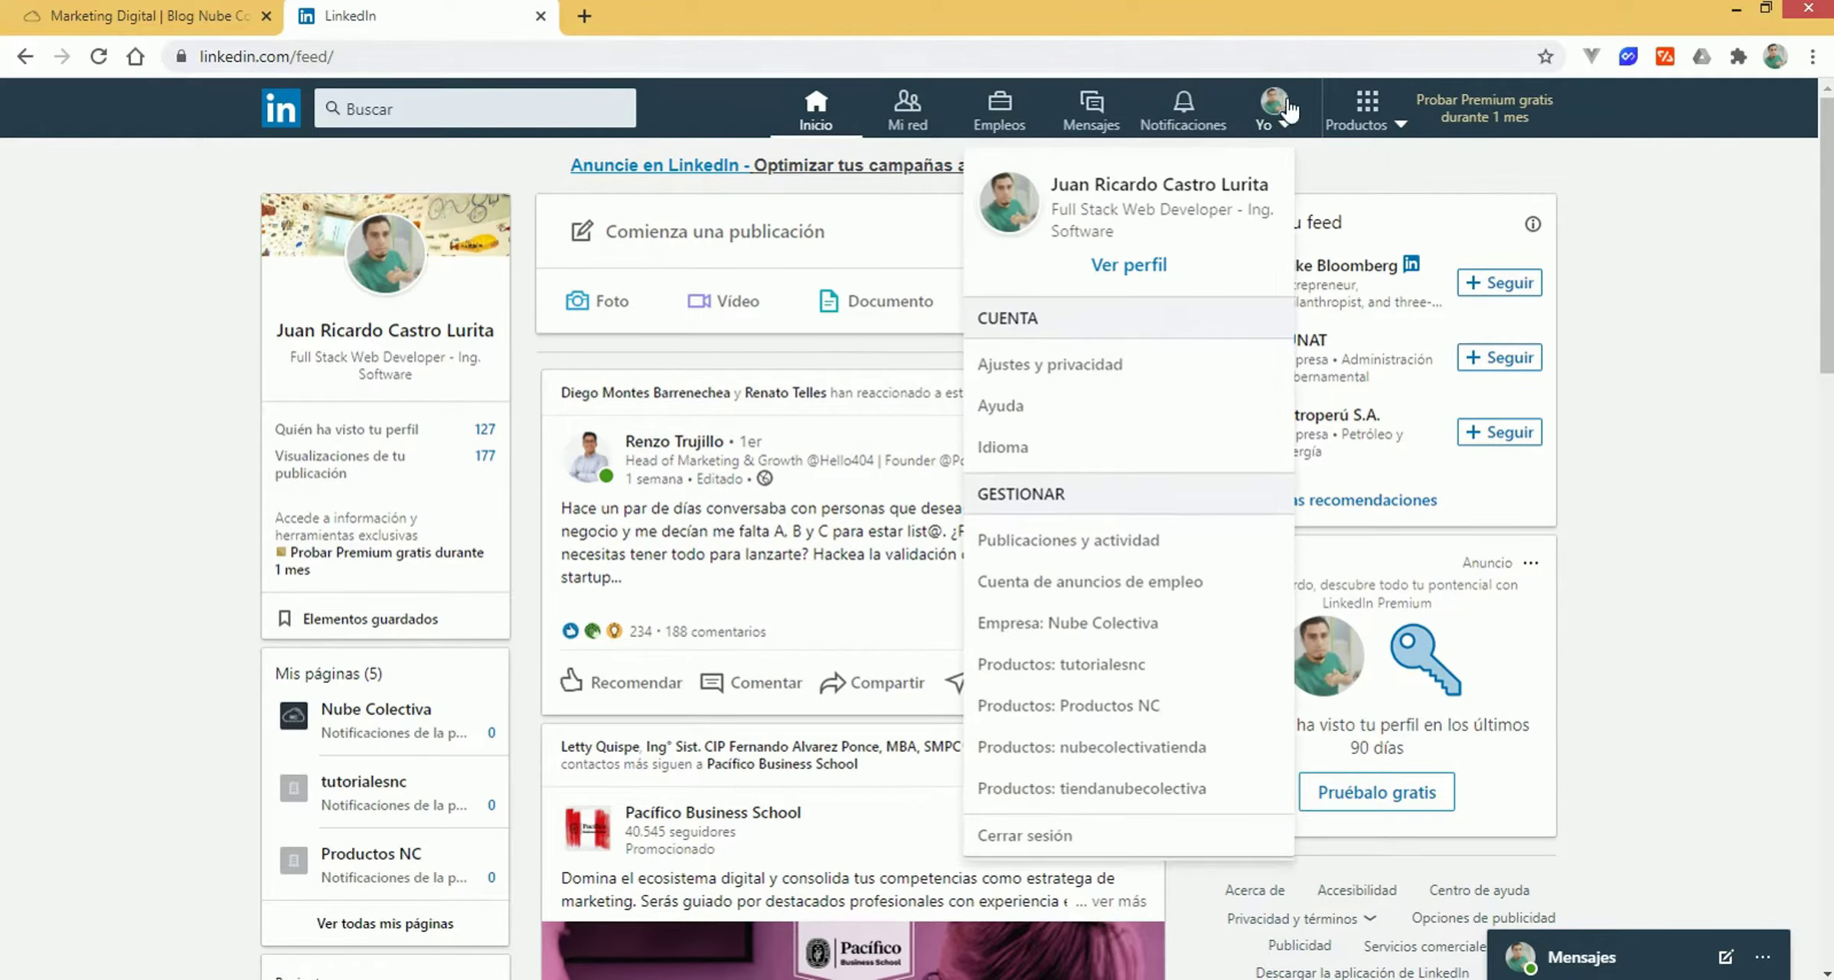
click(1283, 121)
click(1281, 122)
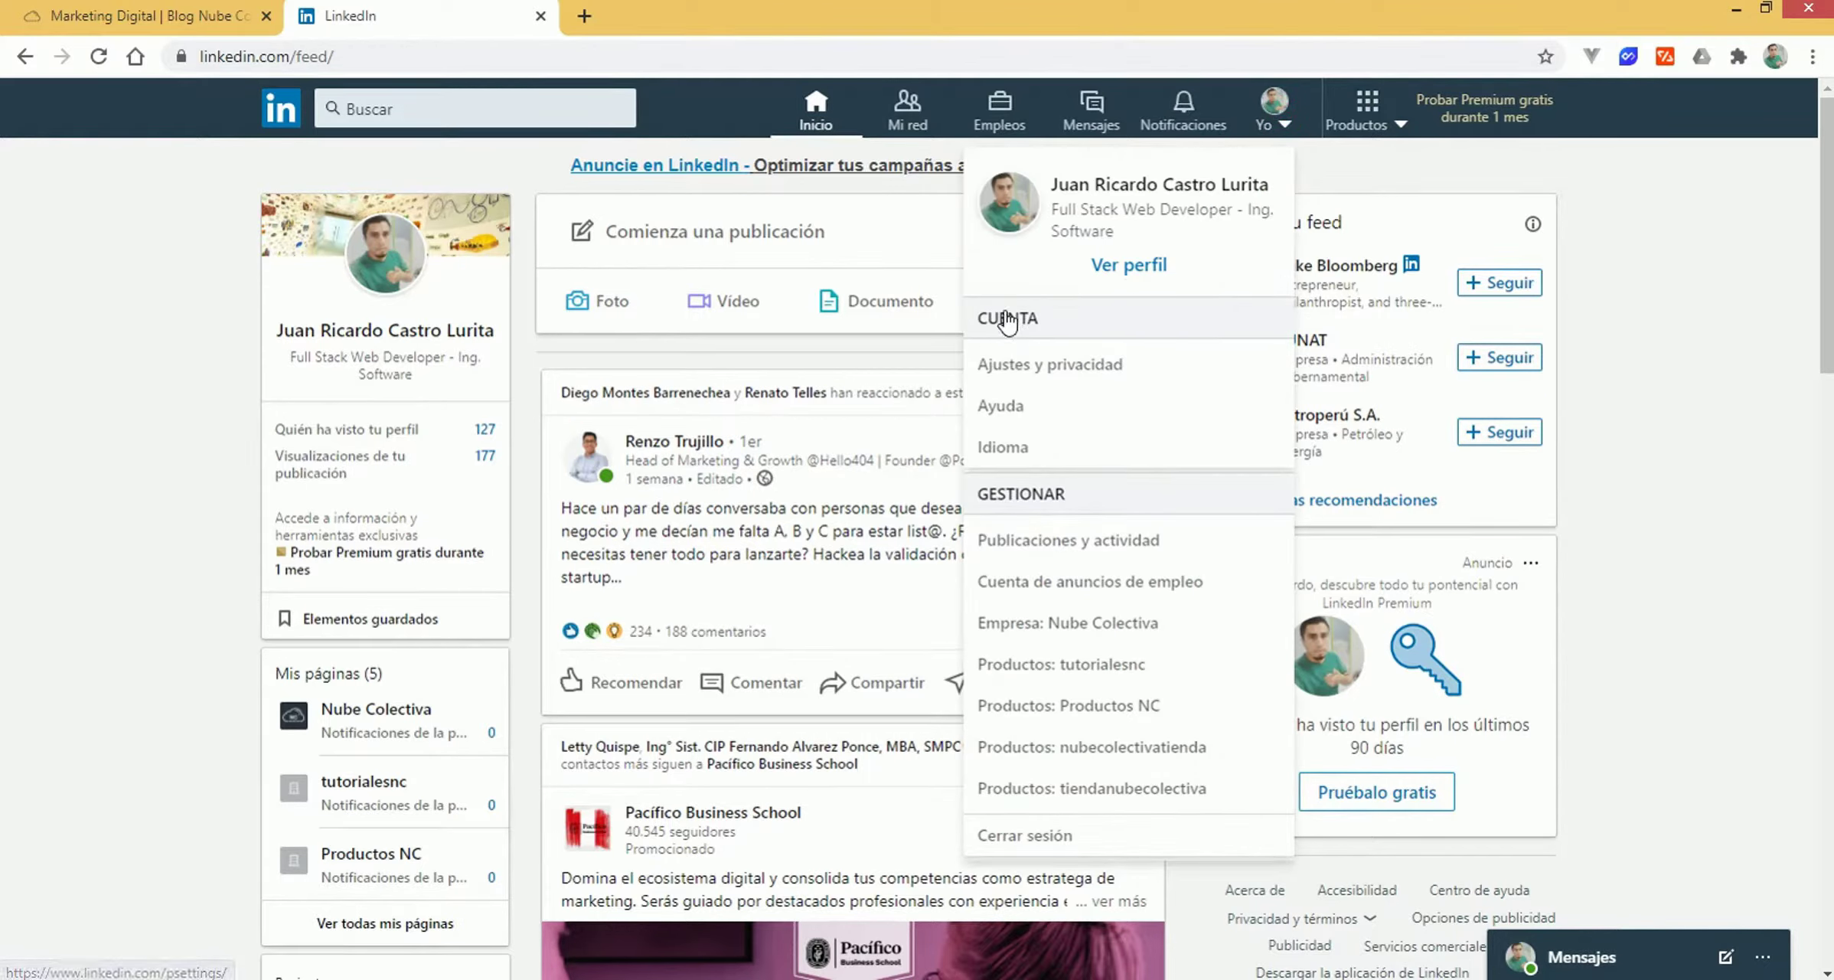
click(1050, 368)
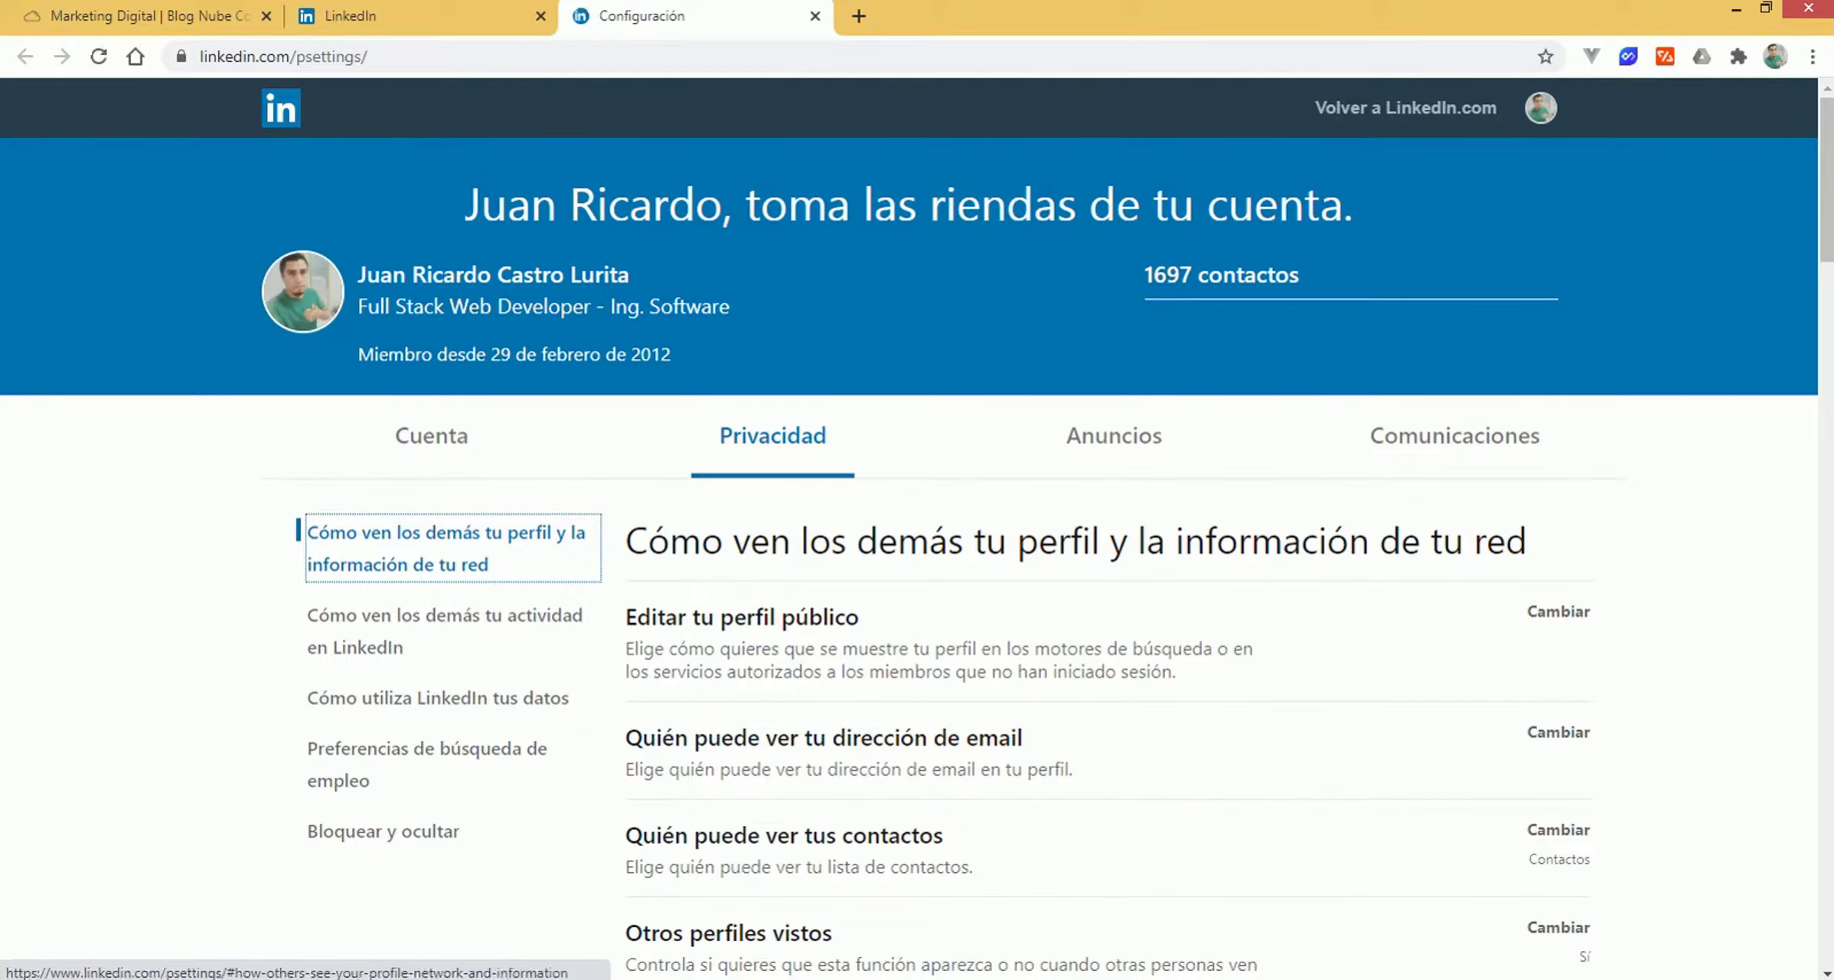
Show the Inicio de sesión y seguridad section of the Cuenta settings
scroll(1828, 244, down, 2)
scroll(918, 459, up, 1)
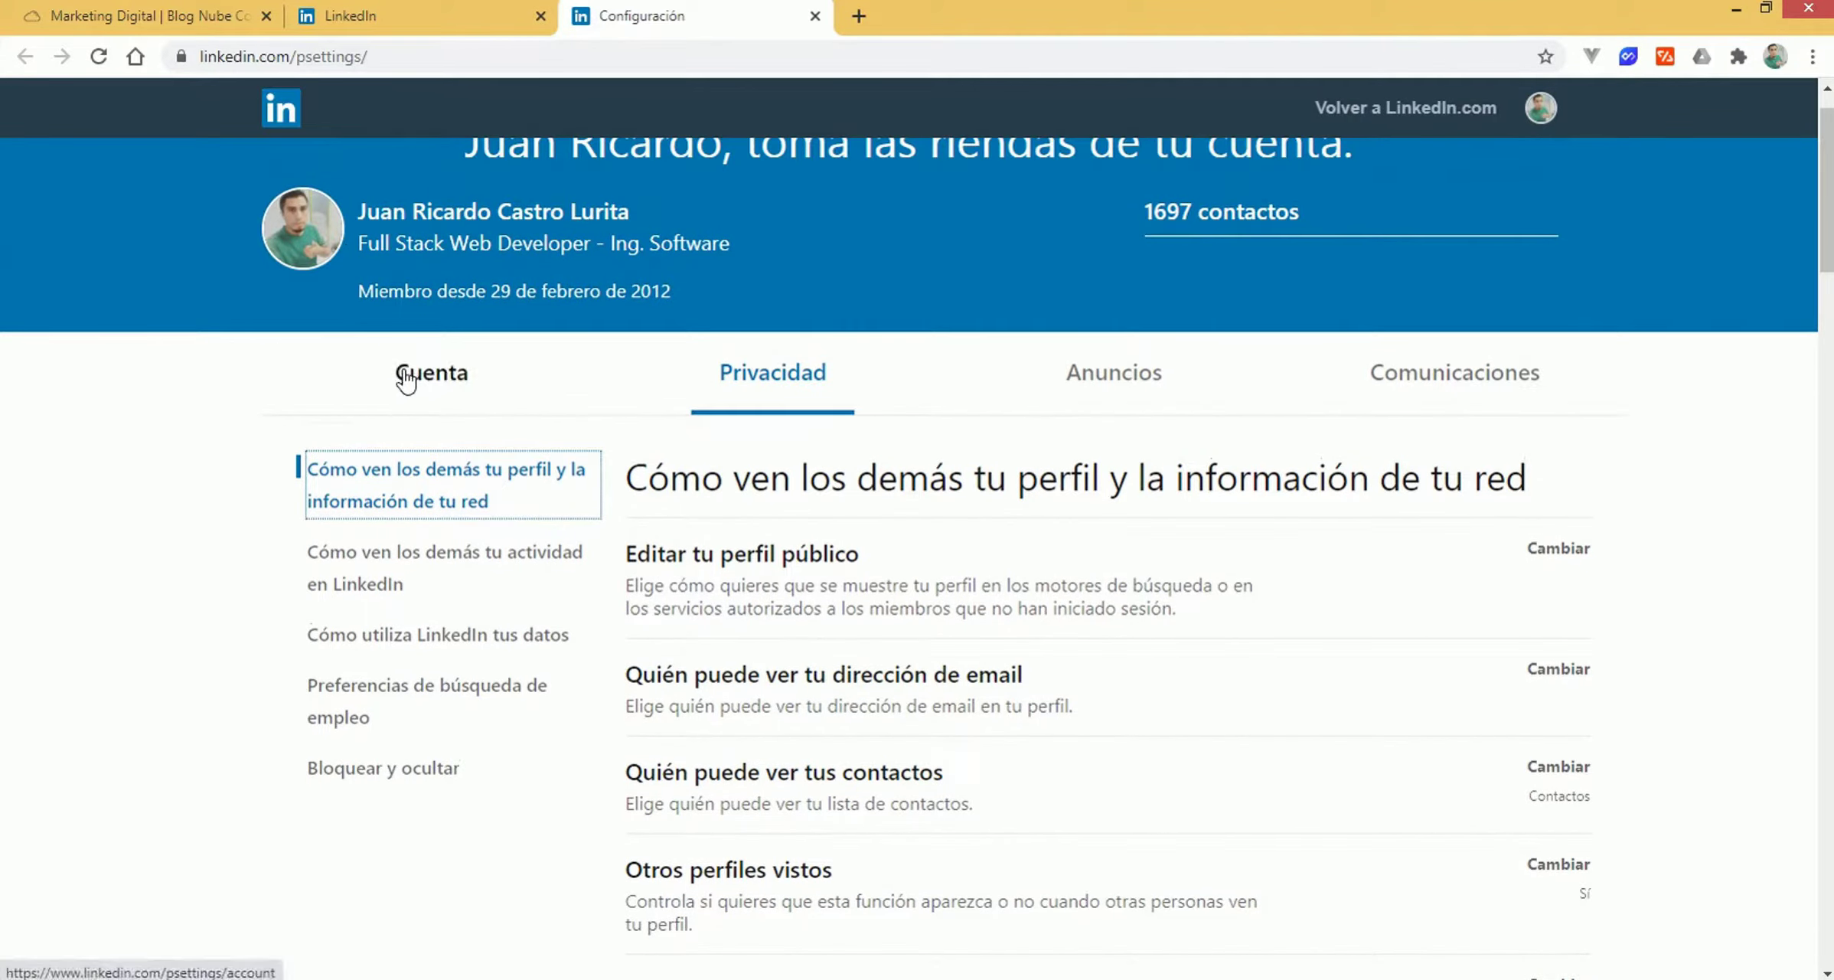
click(431, 371)
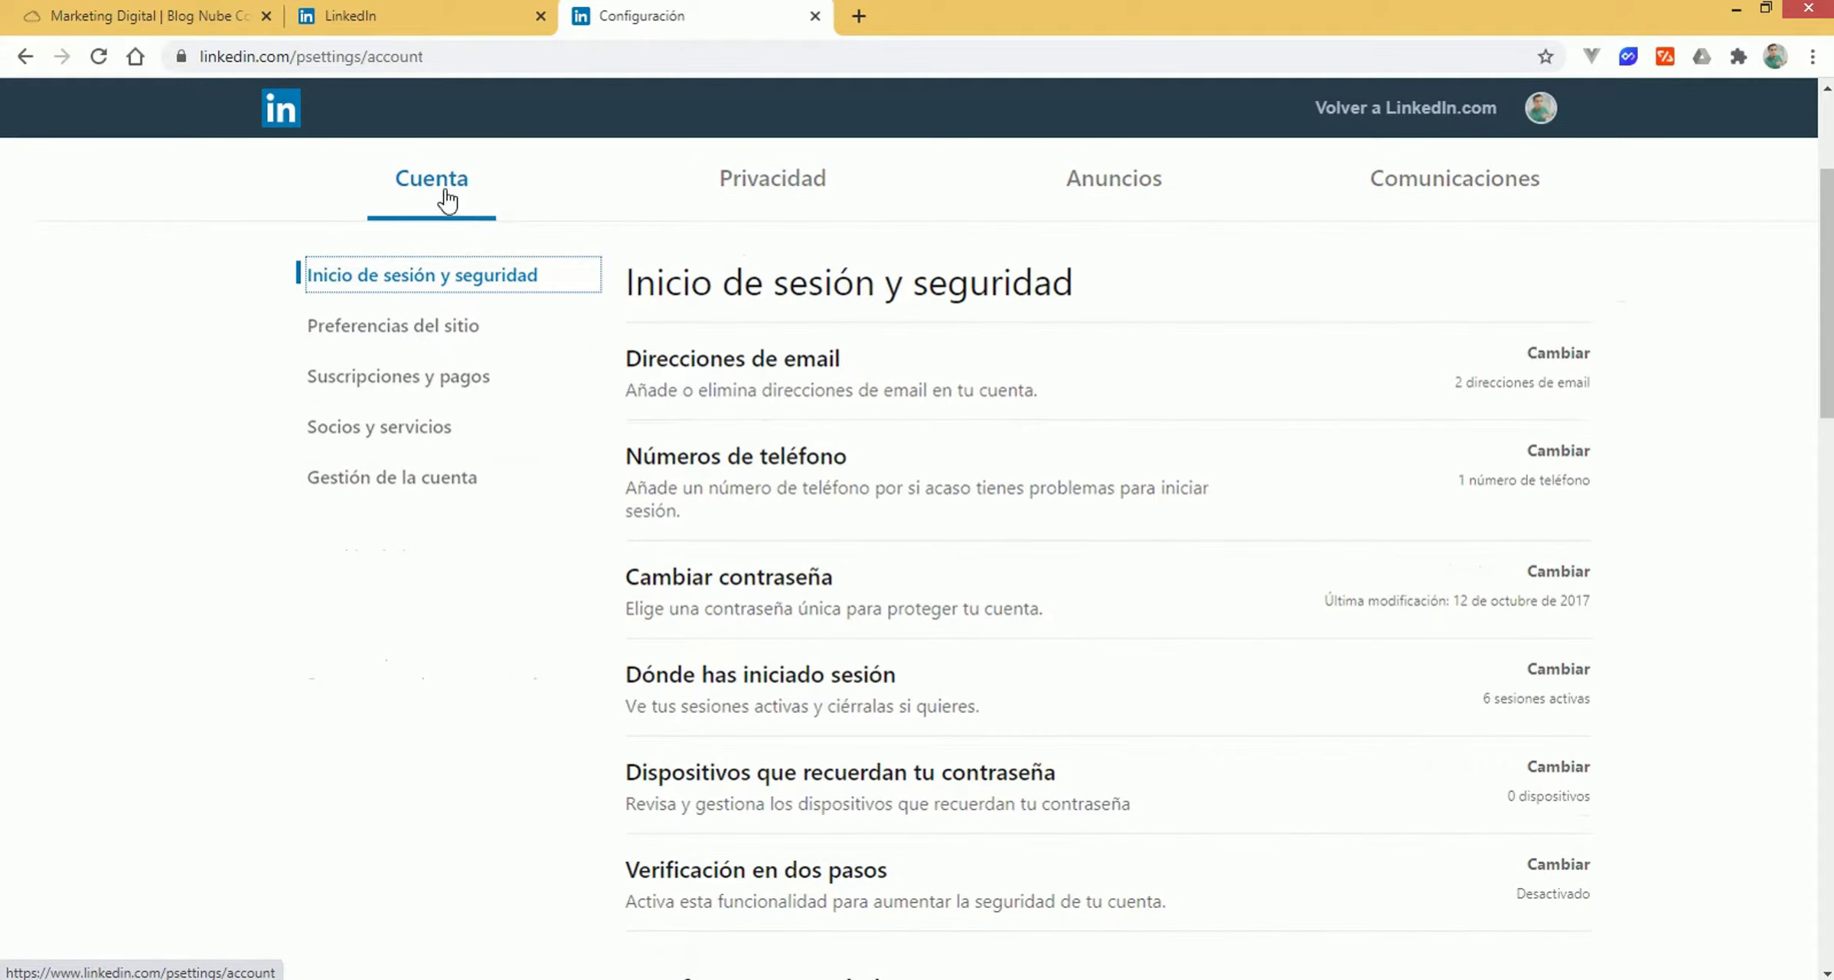
click(404, 285)
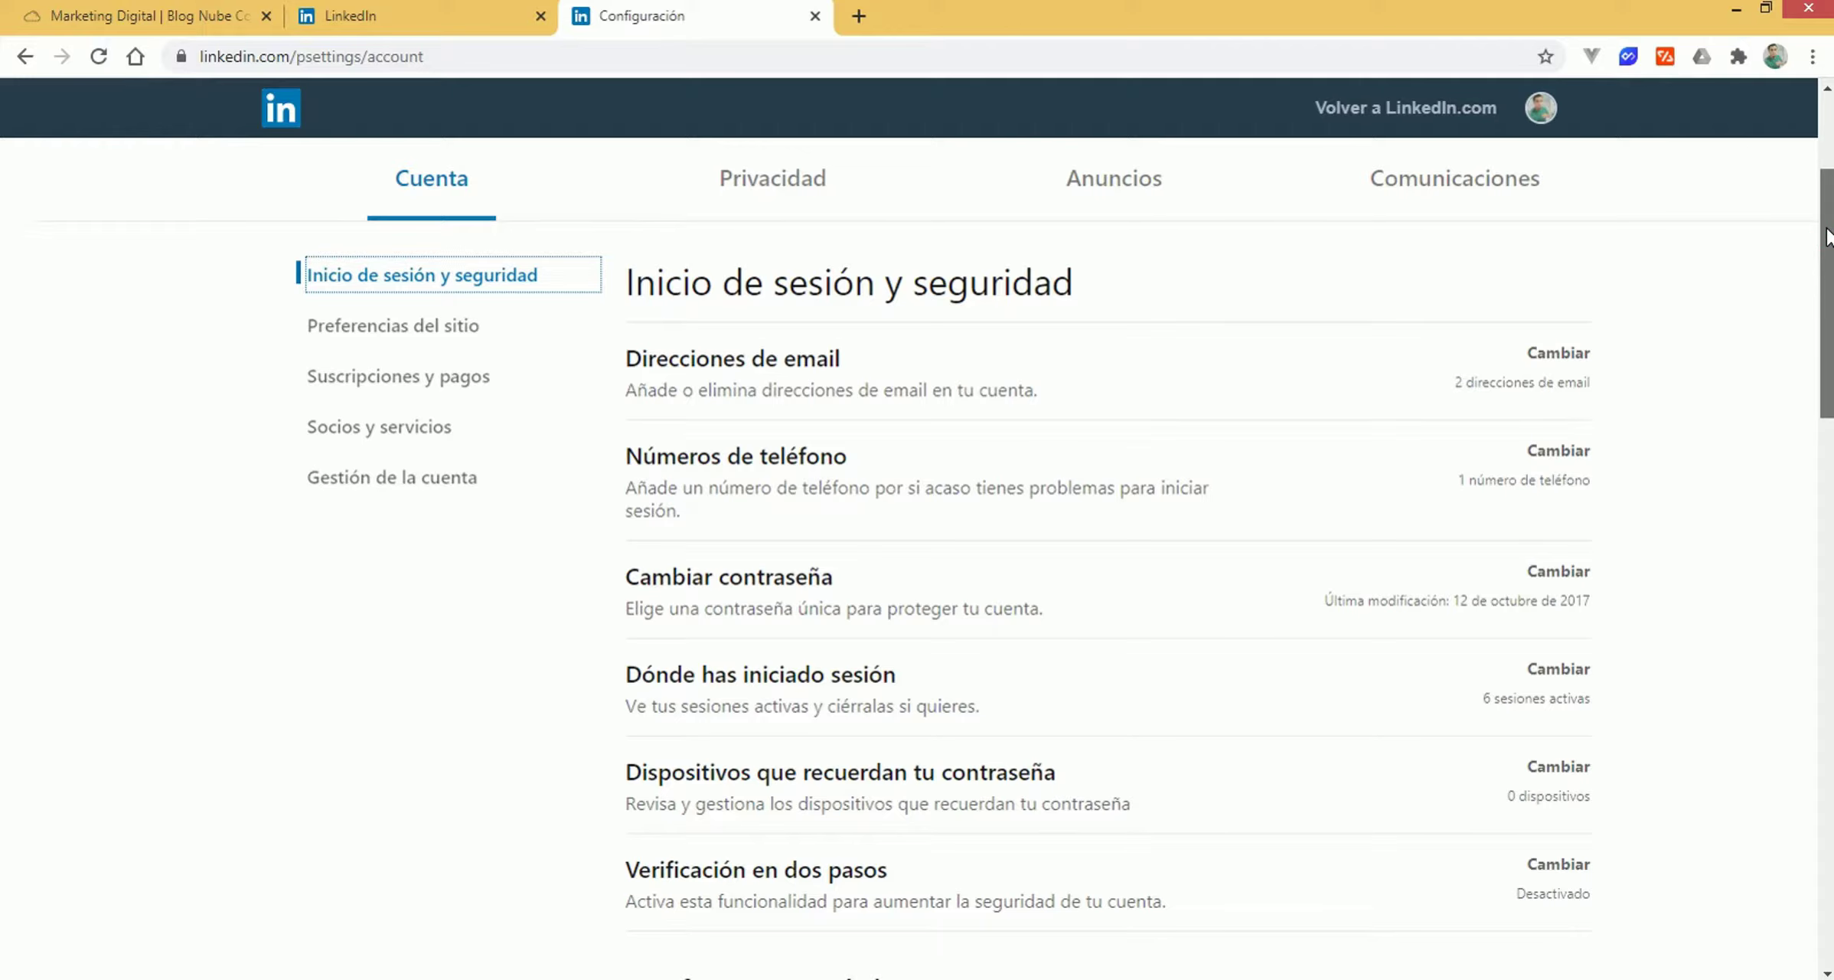
Expand the Dónde has iniciado sesión setting and check the number of active sessions
drag(1828, 237, 1826, 241)
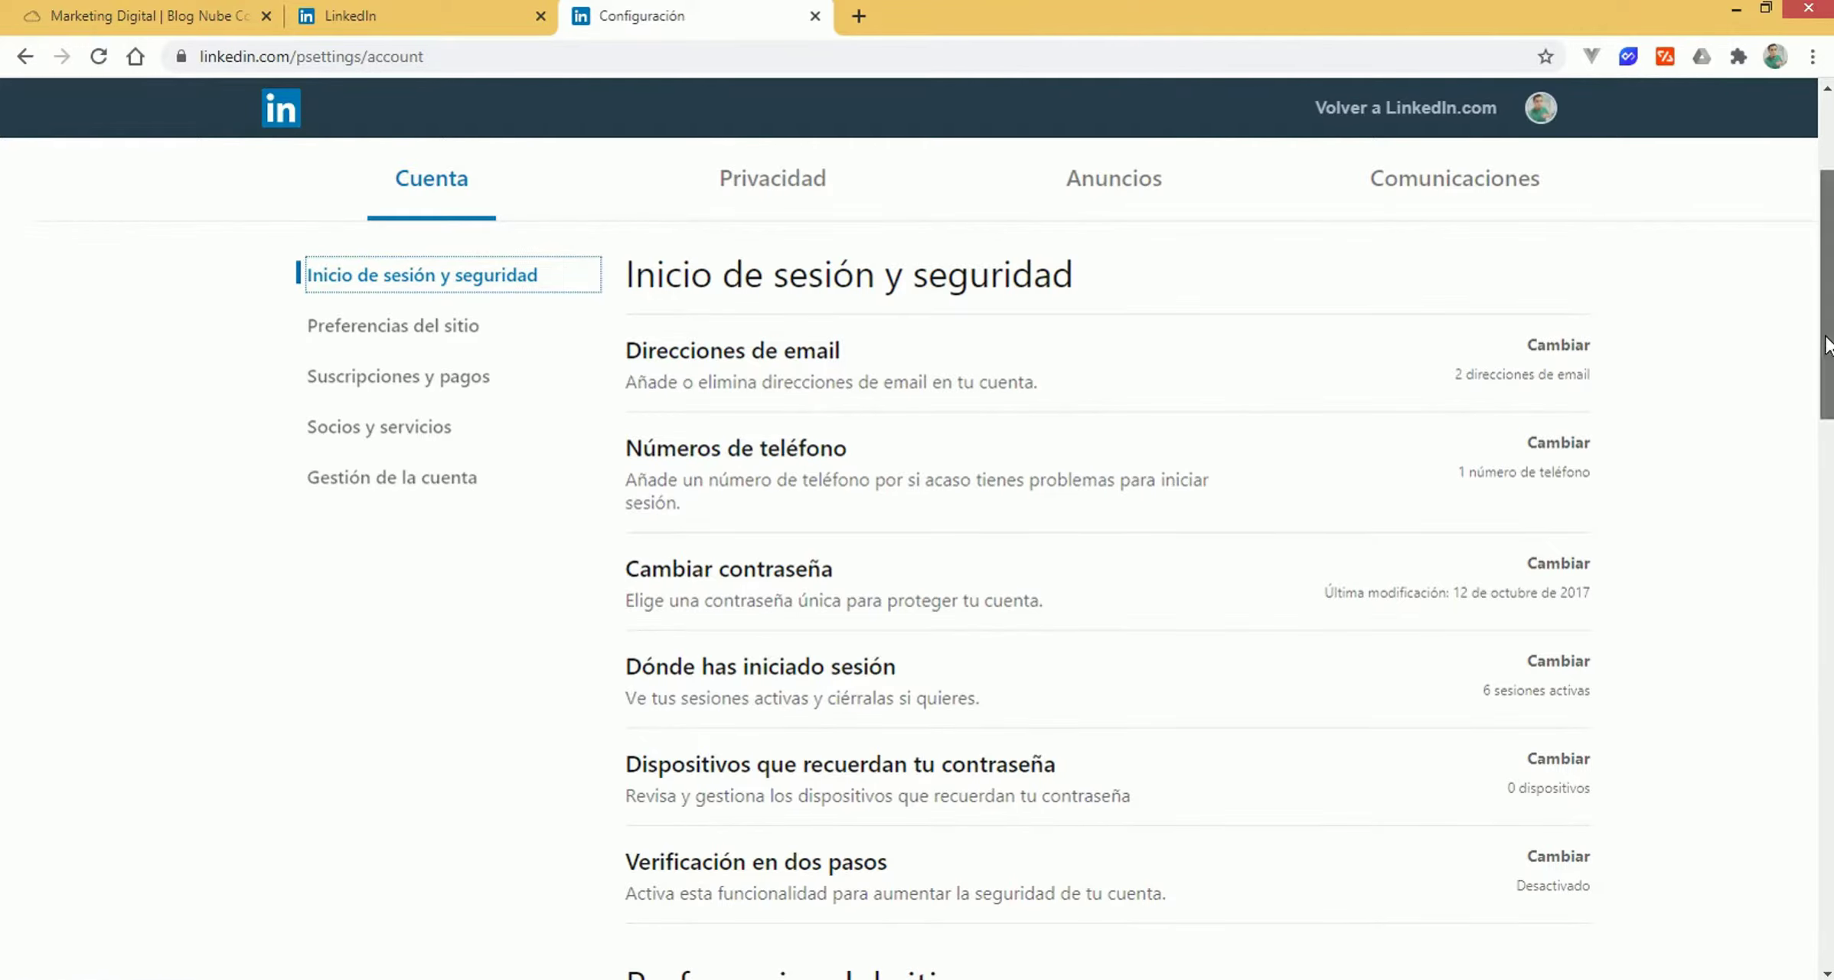
drag(1827, 345, 1826, 381)
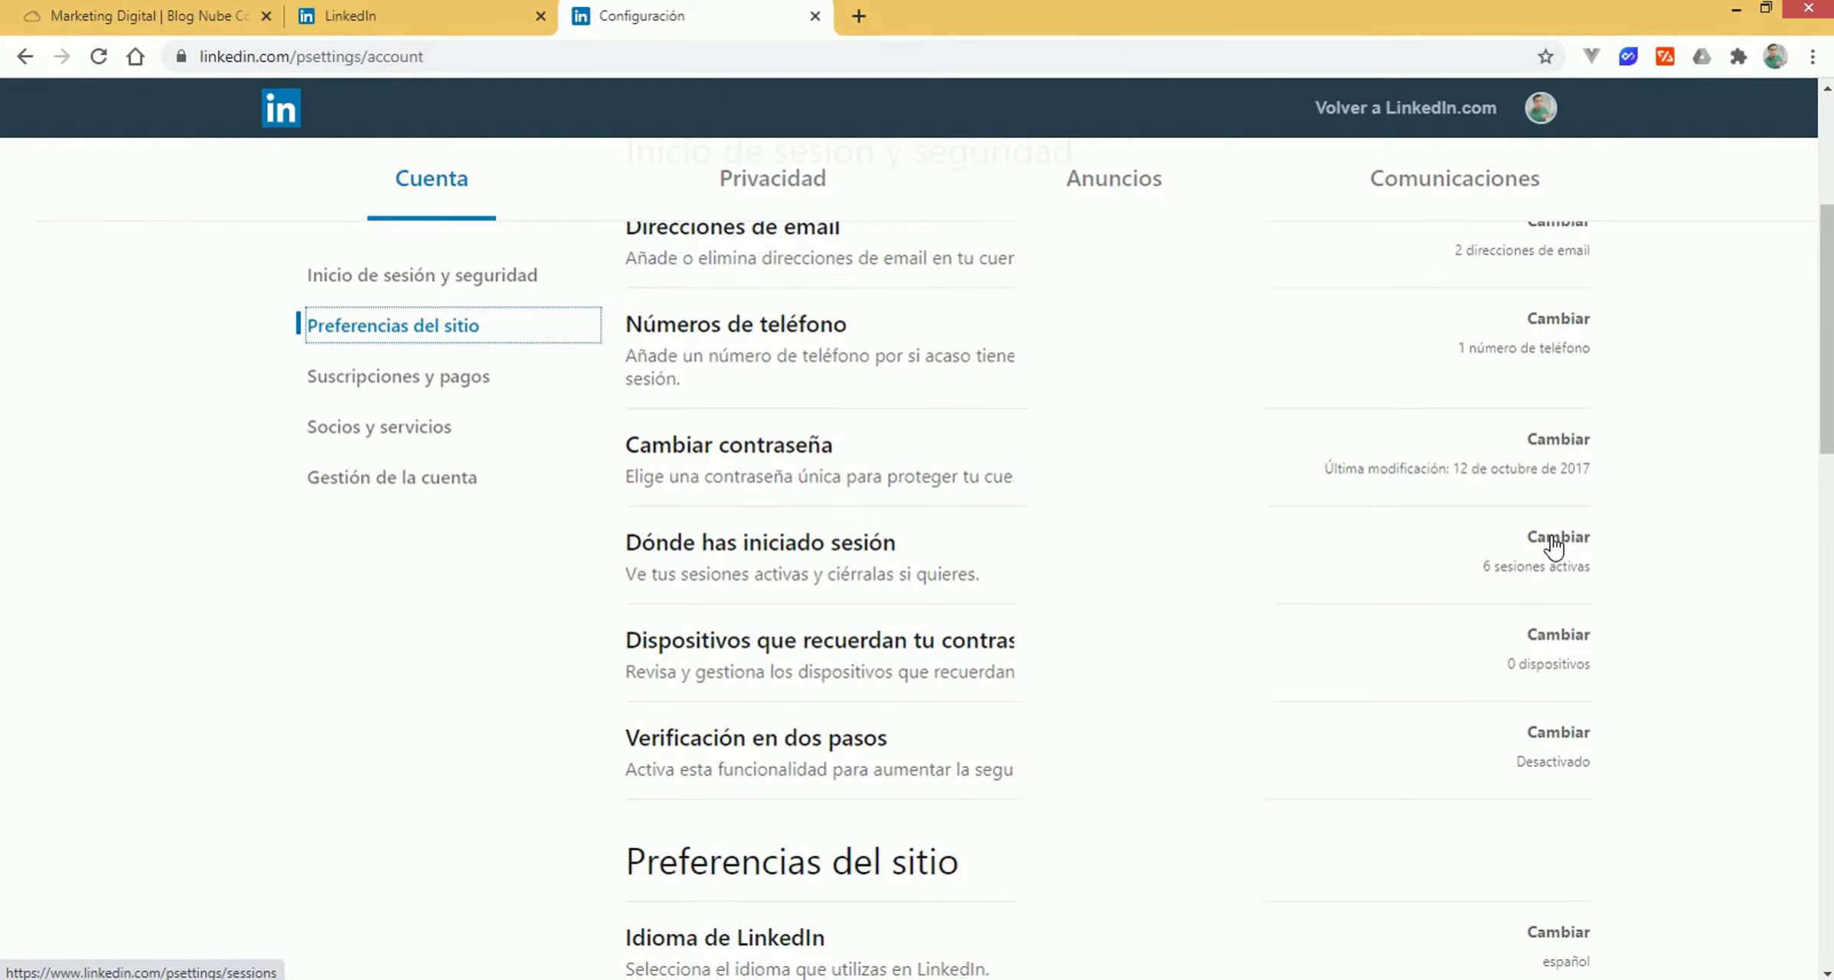
click(1554, 544)
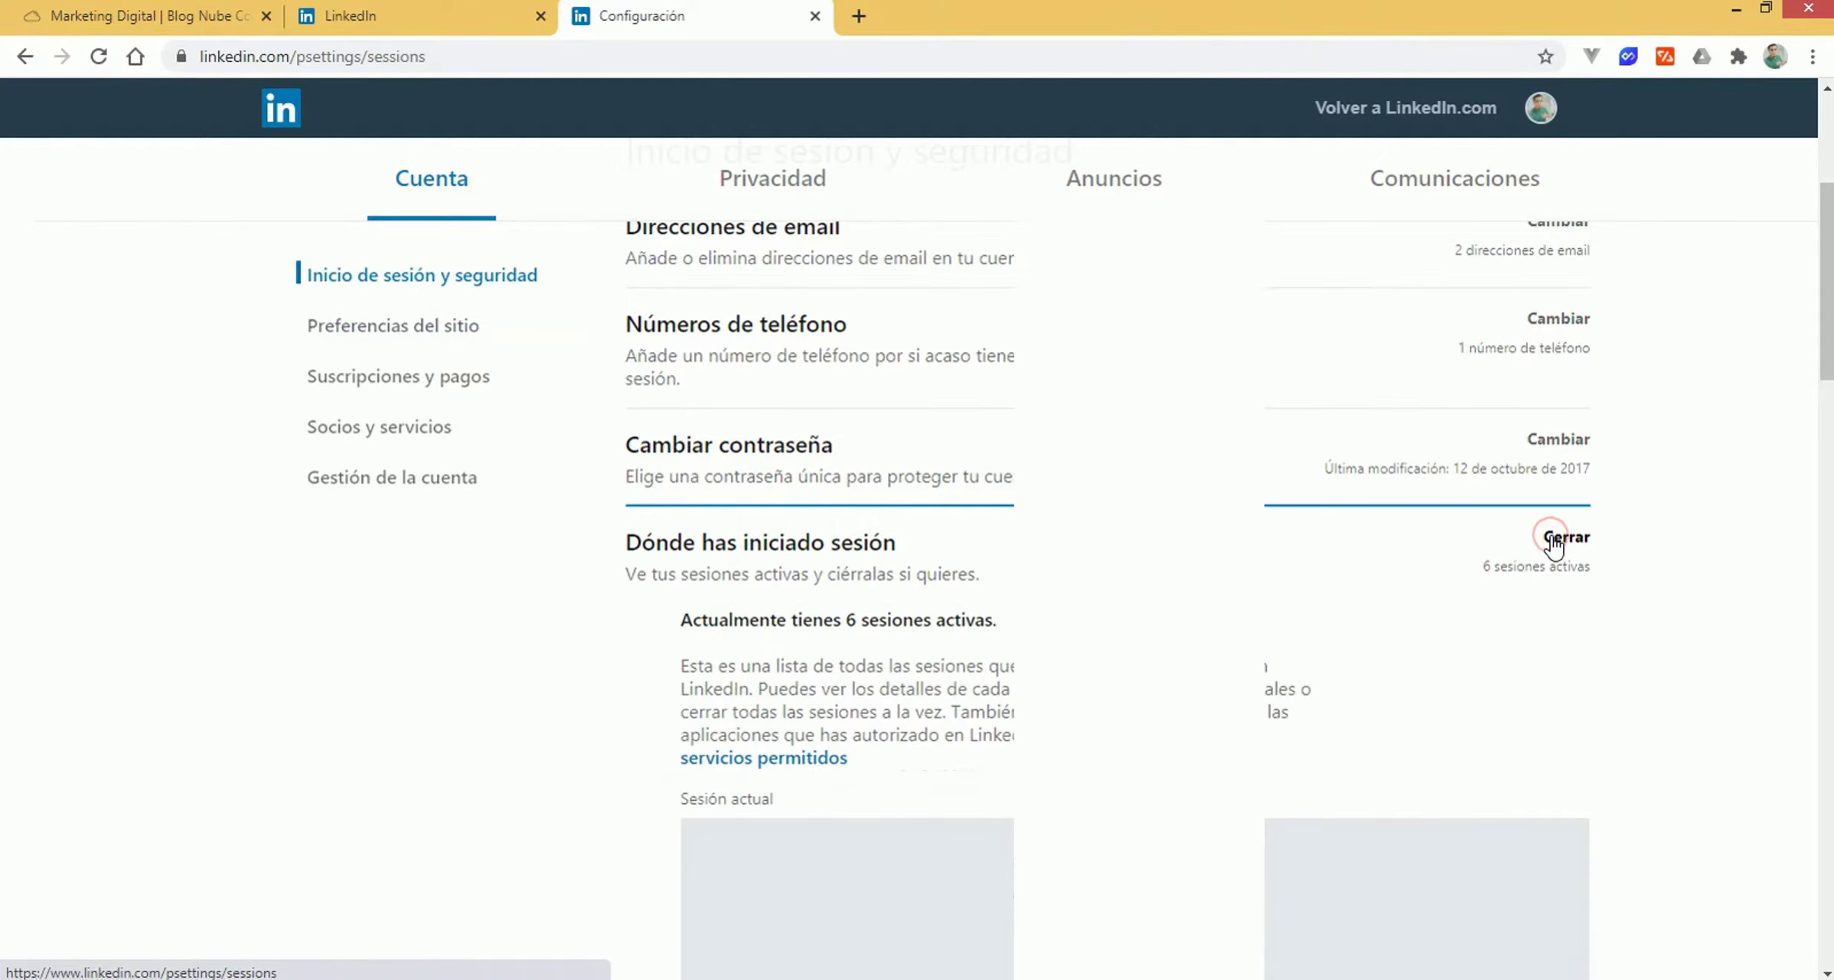
scroll(1449, 426, down, 2)
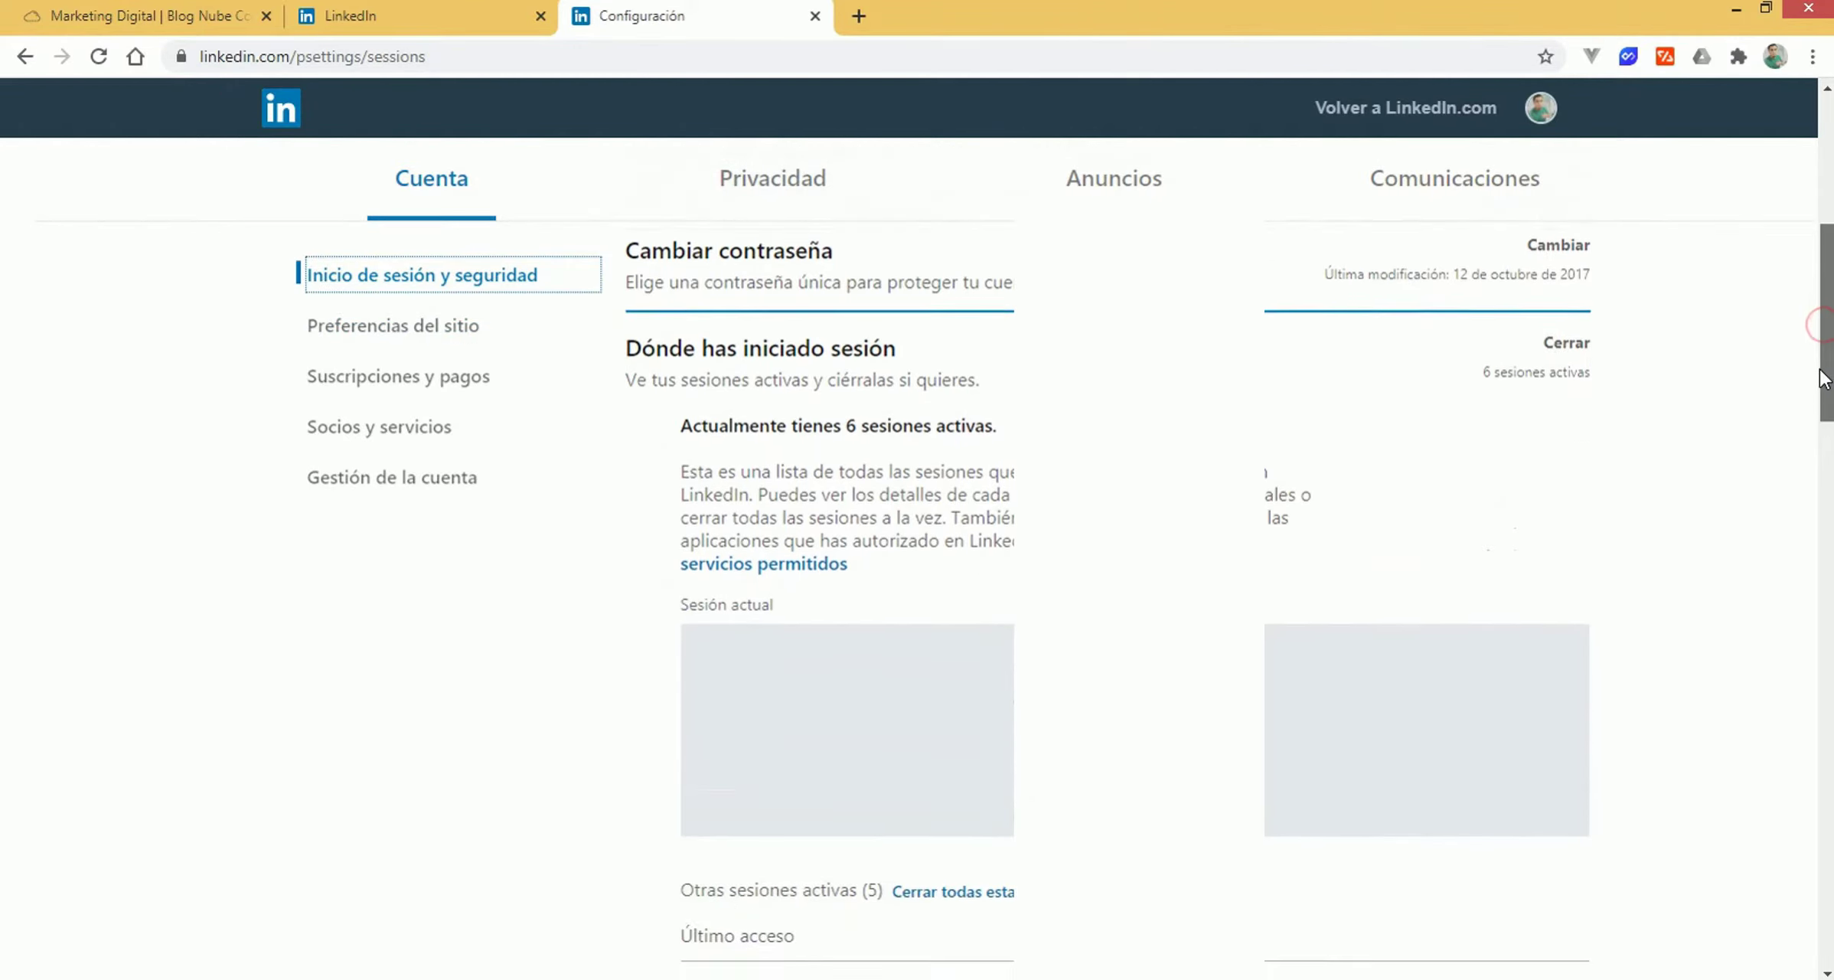
drag(701, 424, 999, 422)
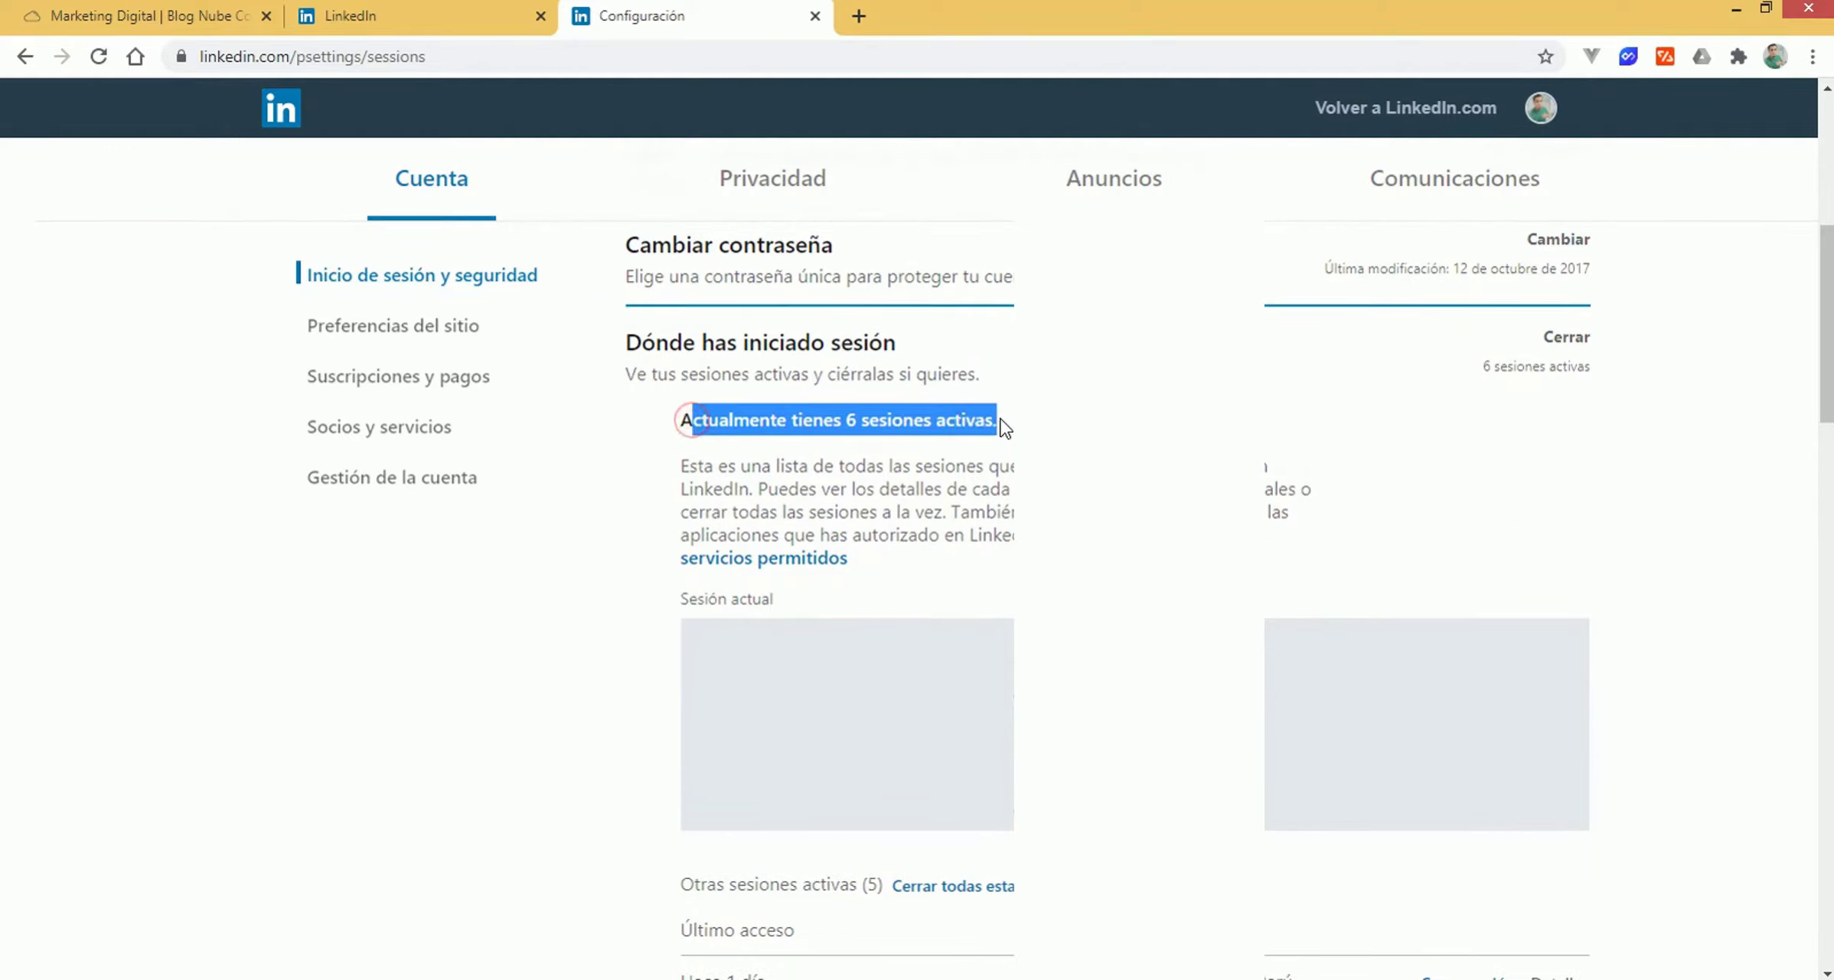
click(951, 411)
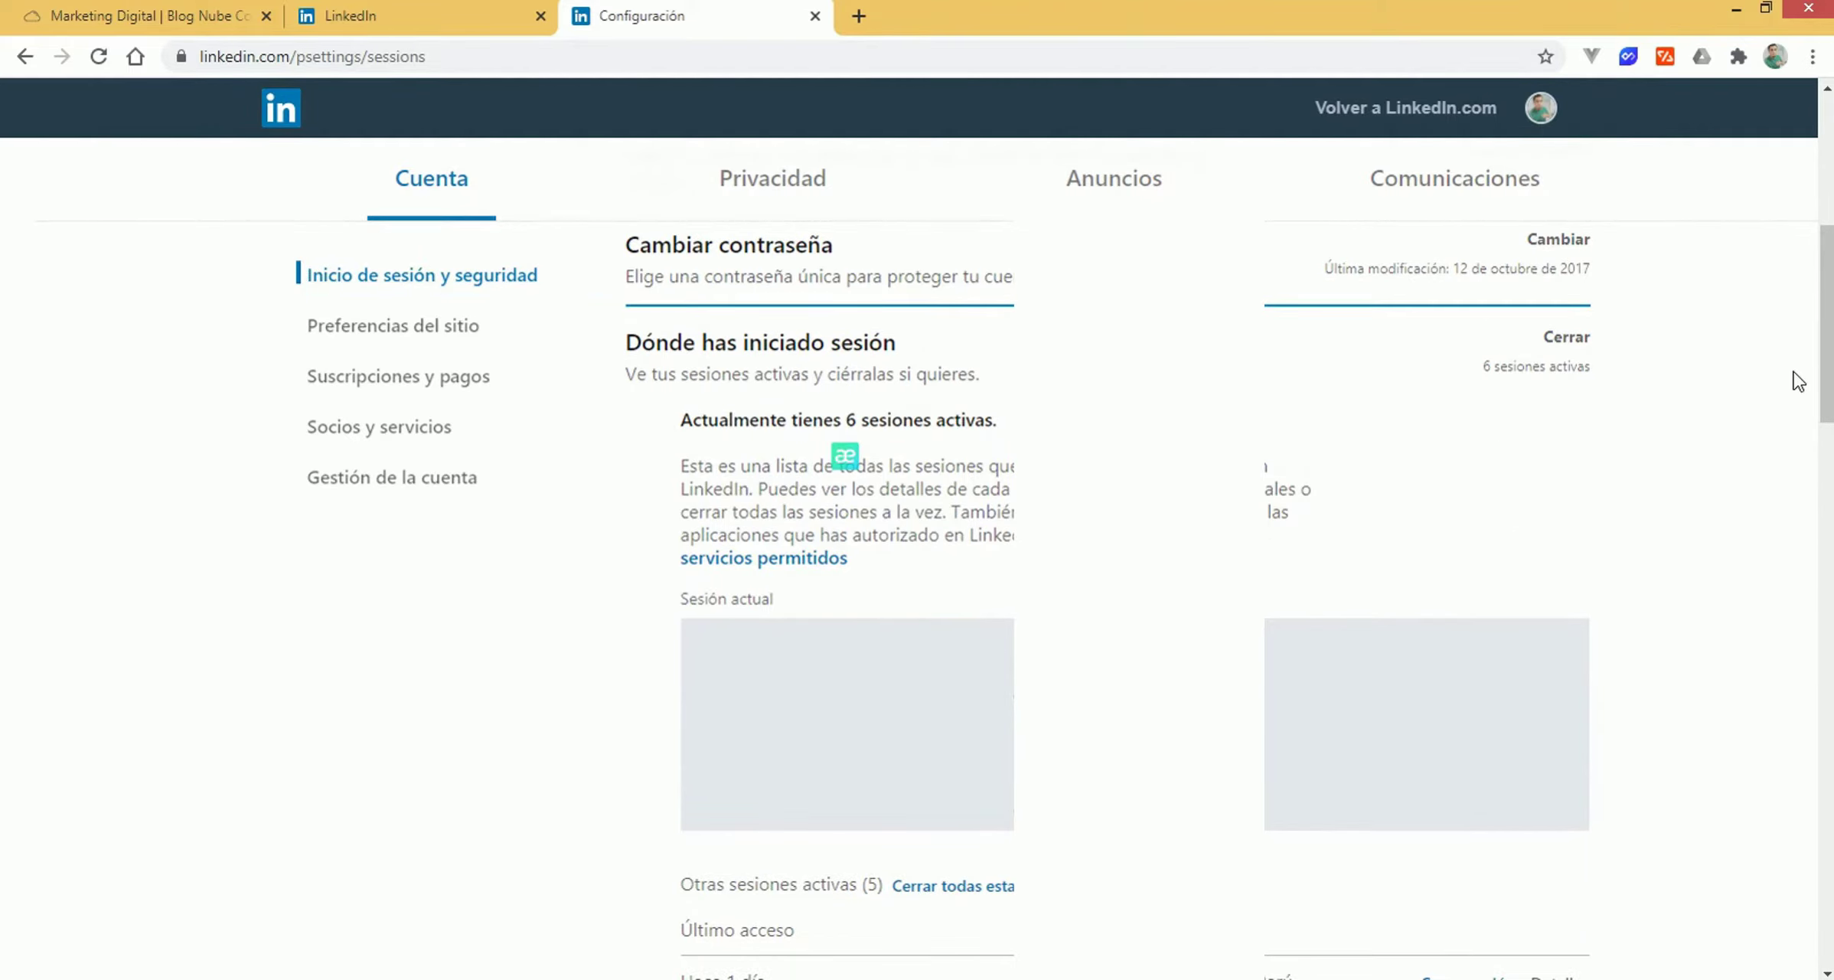
Examine the last access time of each entry under Otras sesiones activas
drag(1823, 381, 1810, 447)
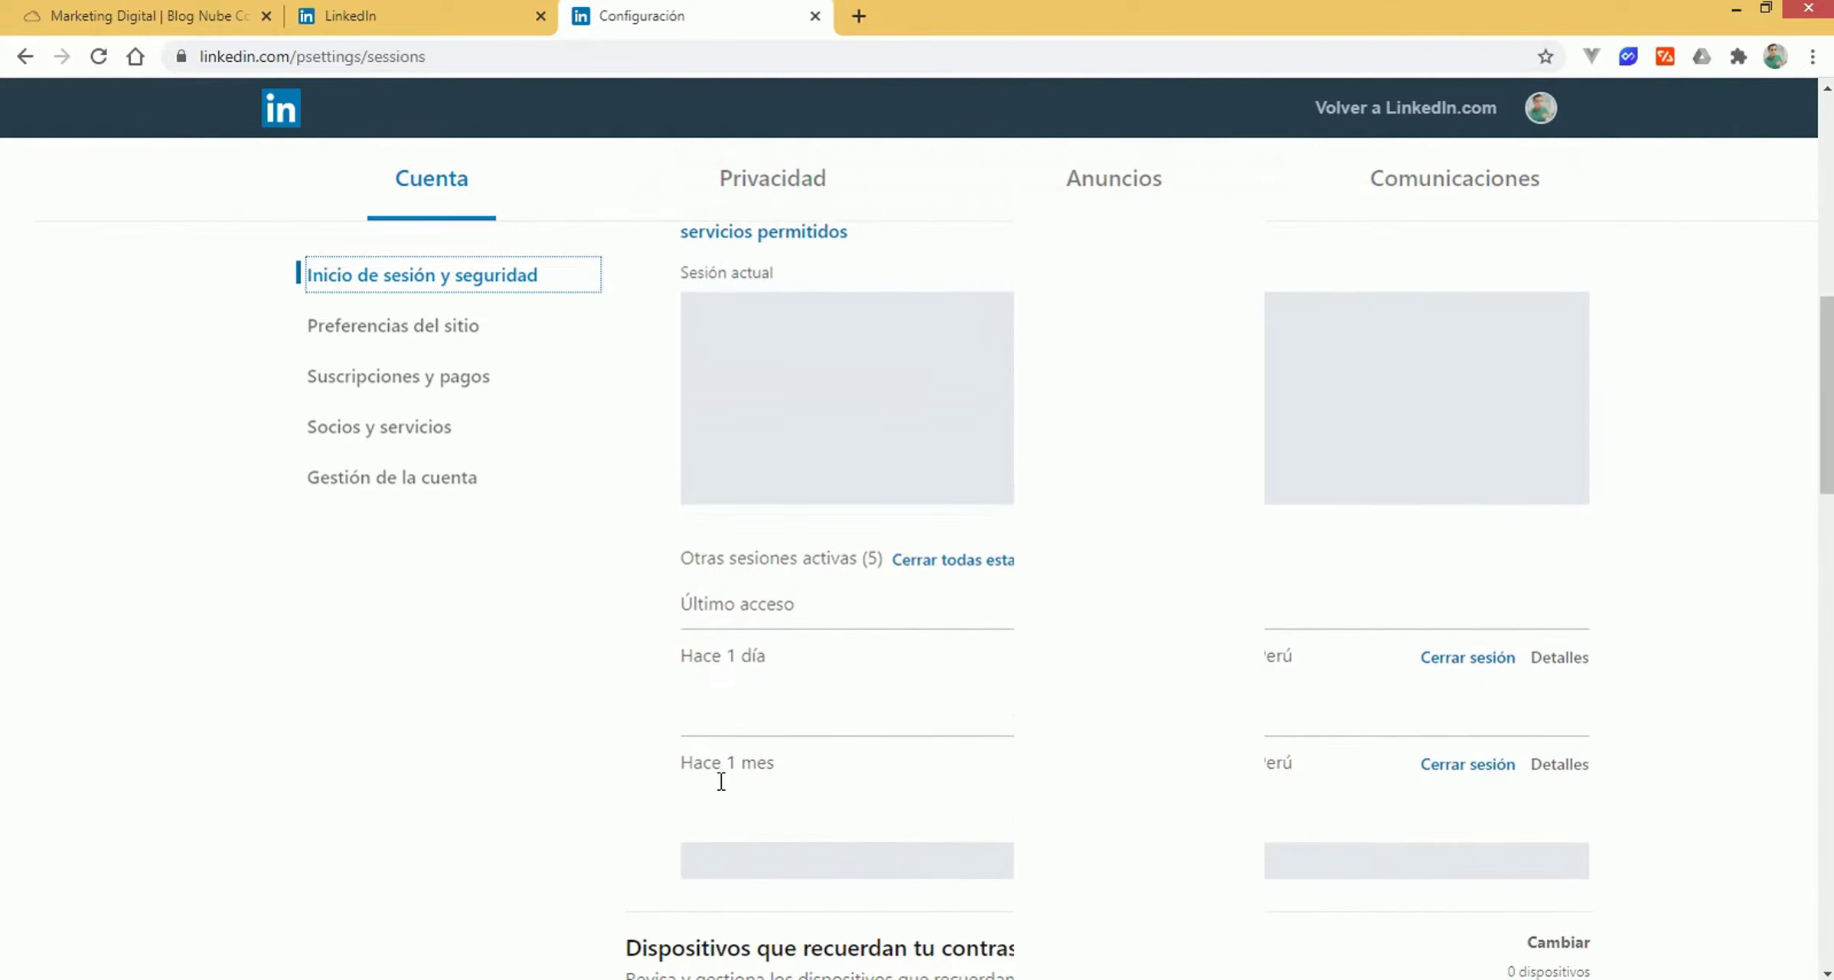
scroll(1631, 861, up, 3)
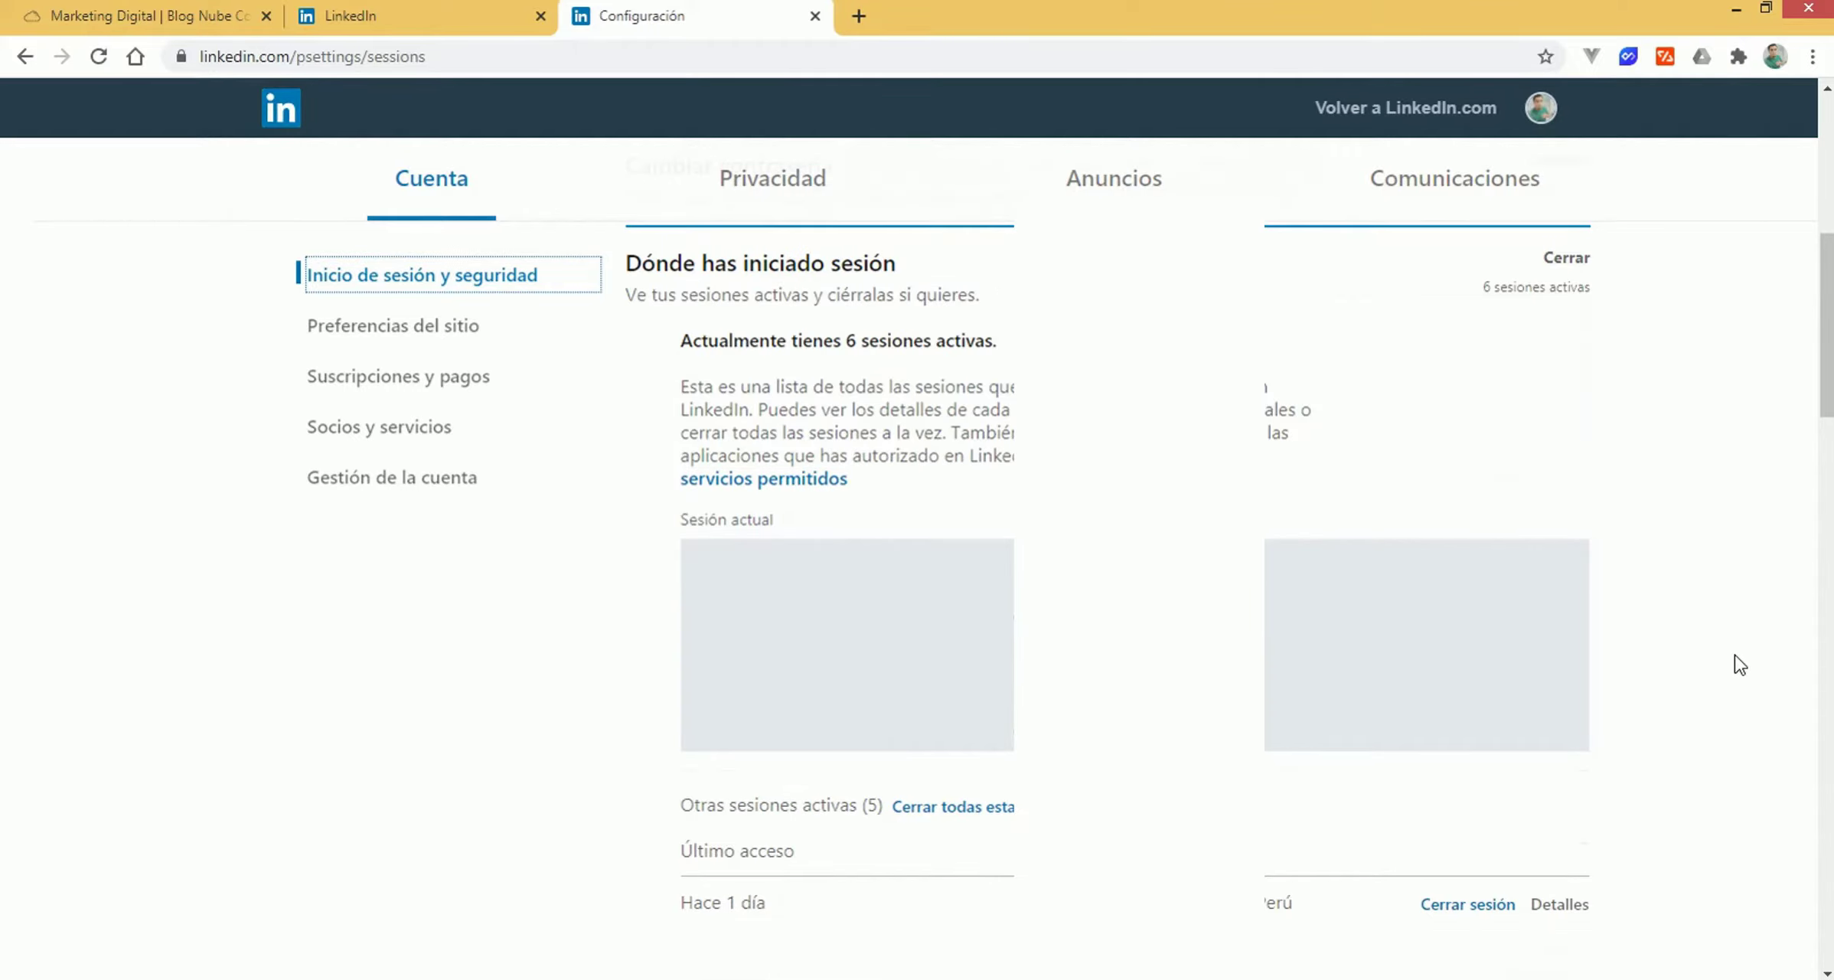
drag(1825, 398, 1378, 406)
click(1372, 403)
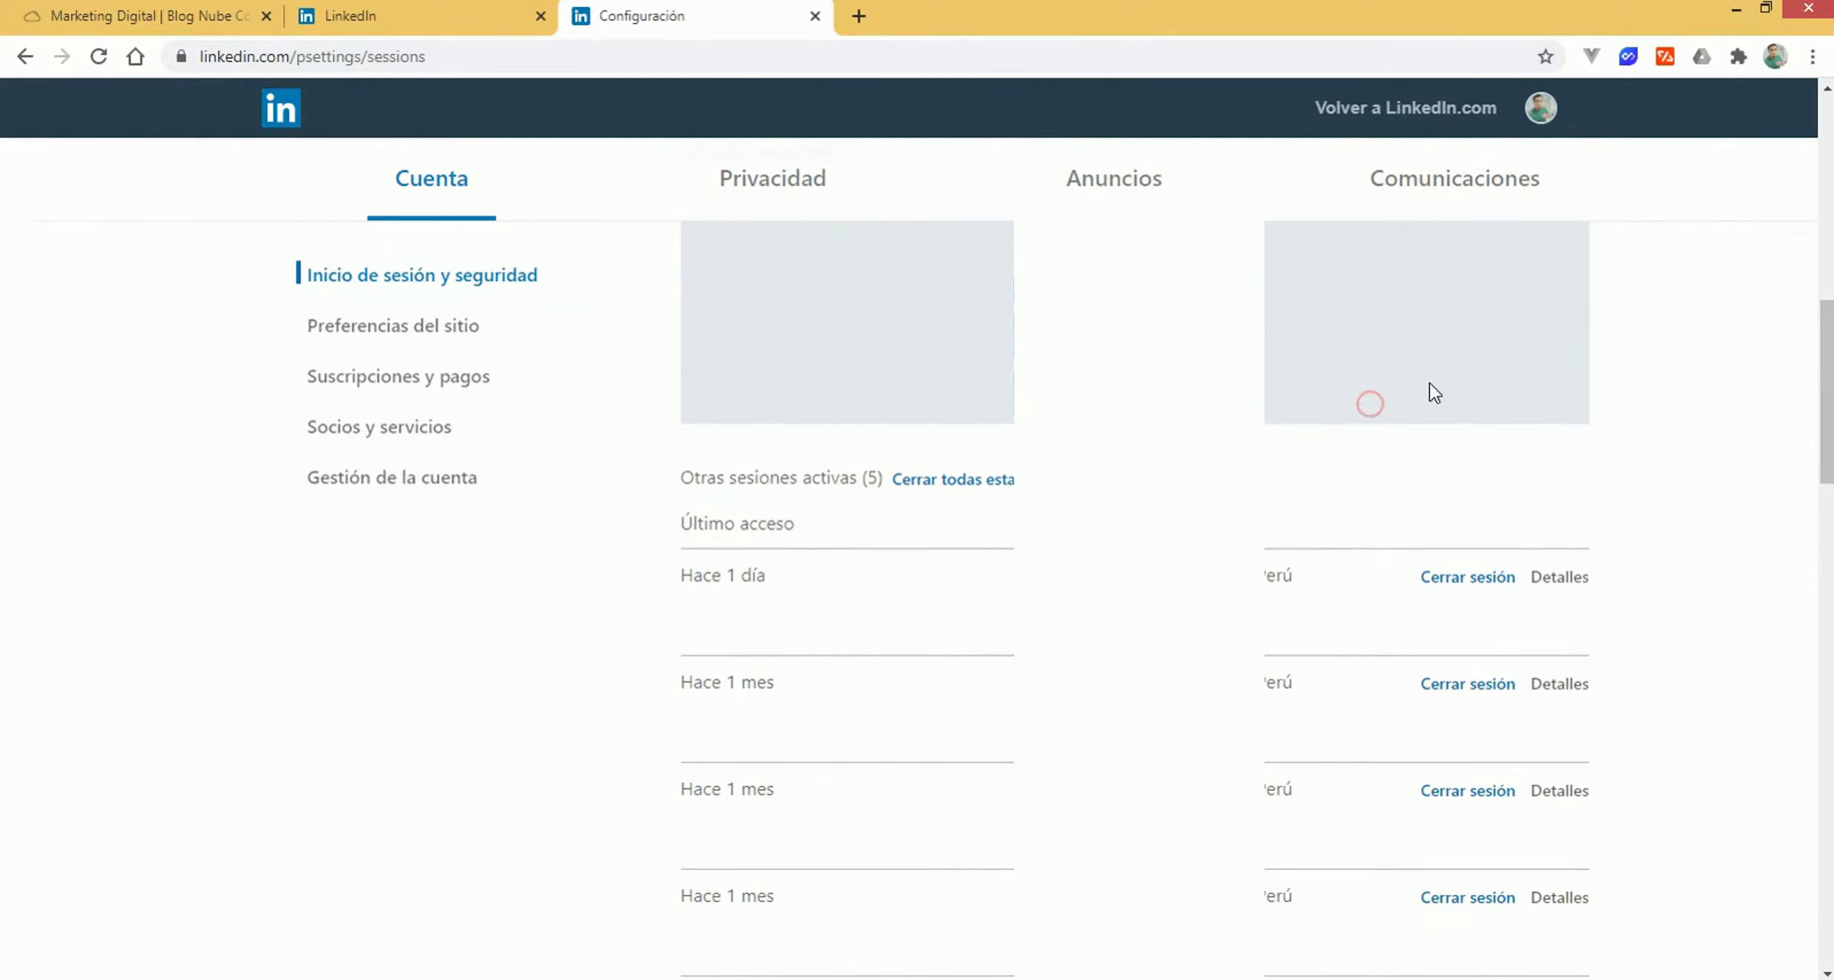
scroll(1822, 460, down, 3)
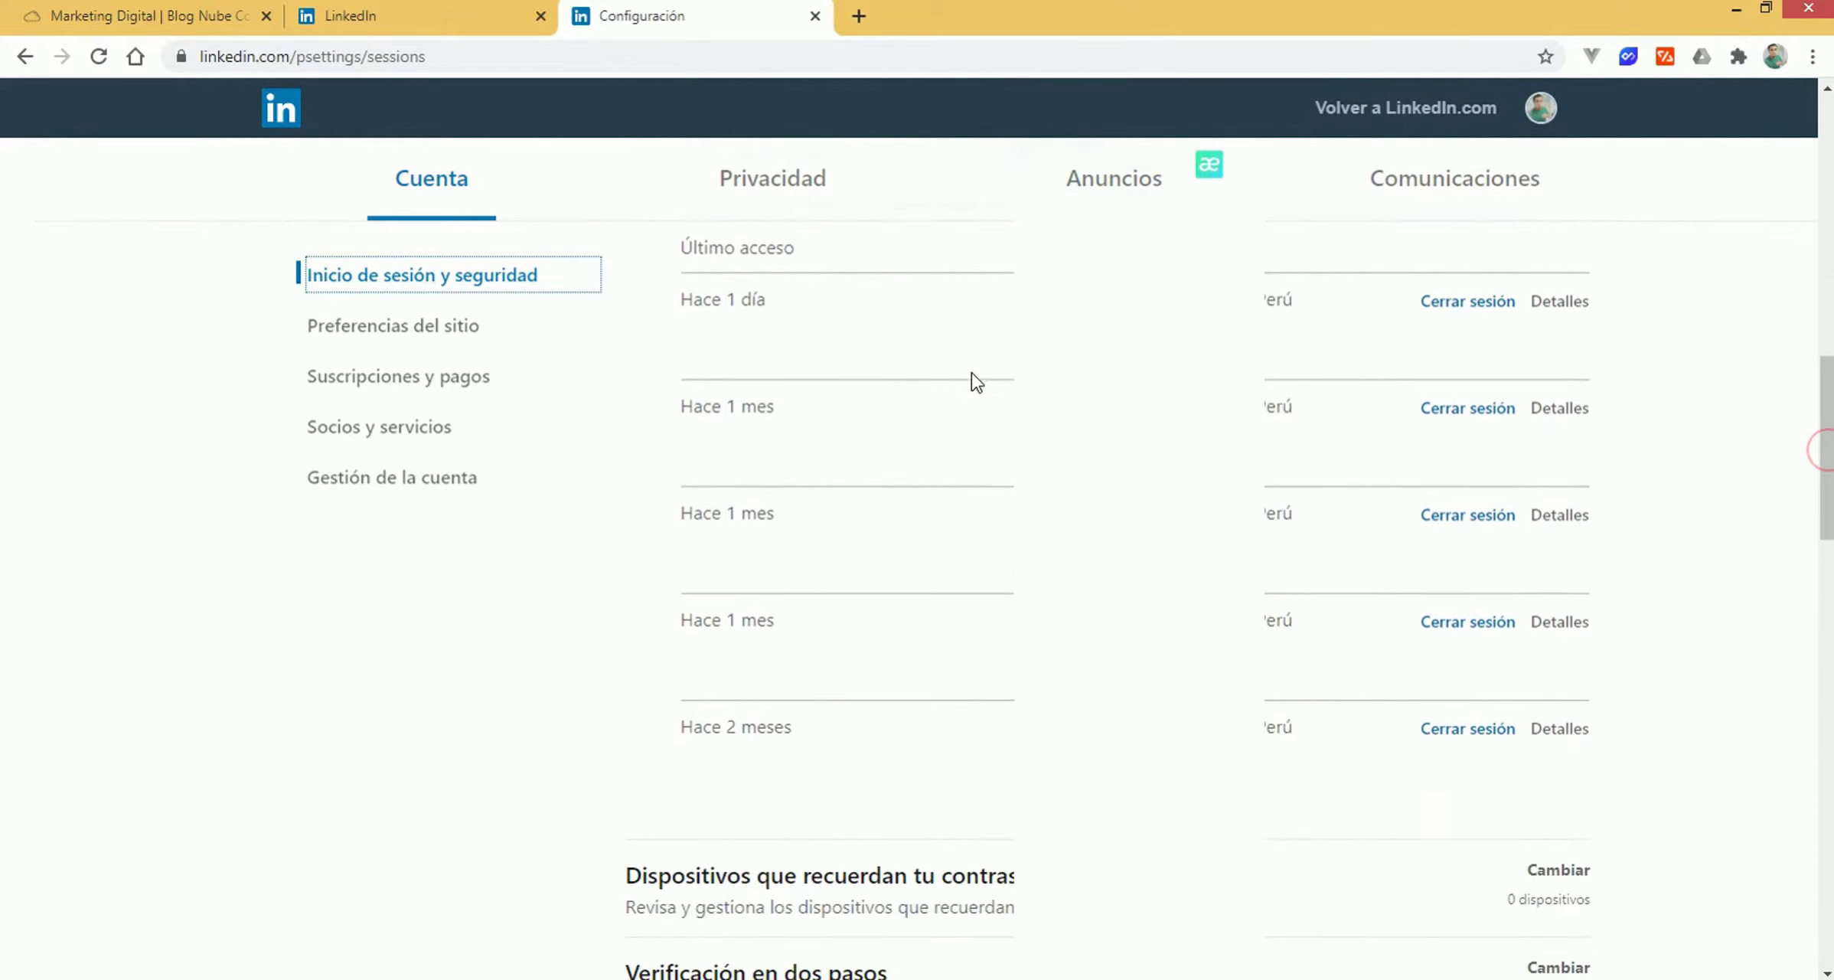
click(745, 301)
drag(743, 385, 794, 436)
click(755, 407)
click(747, 513)
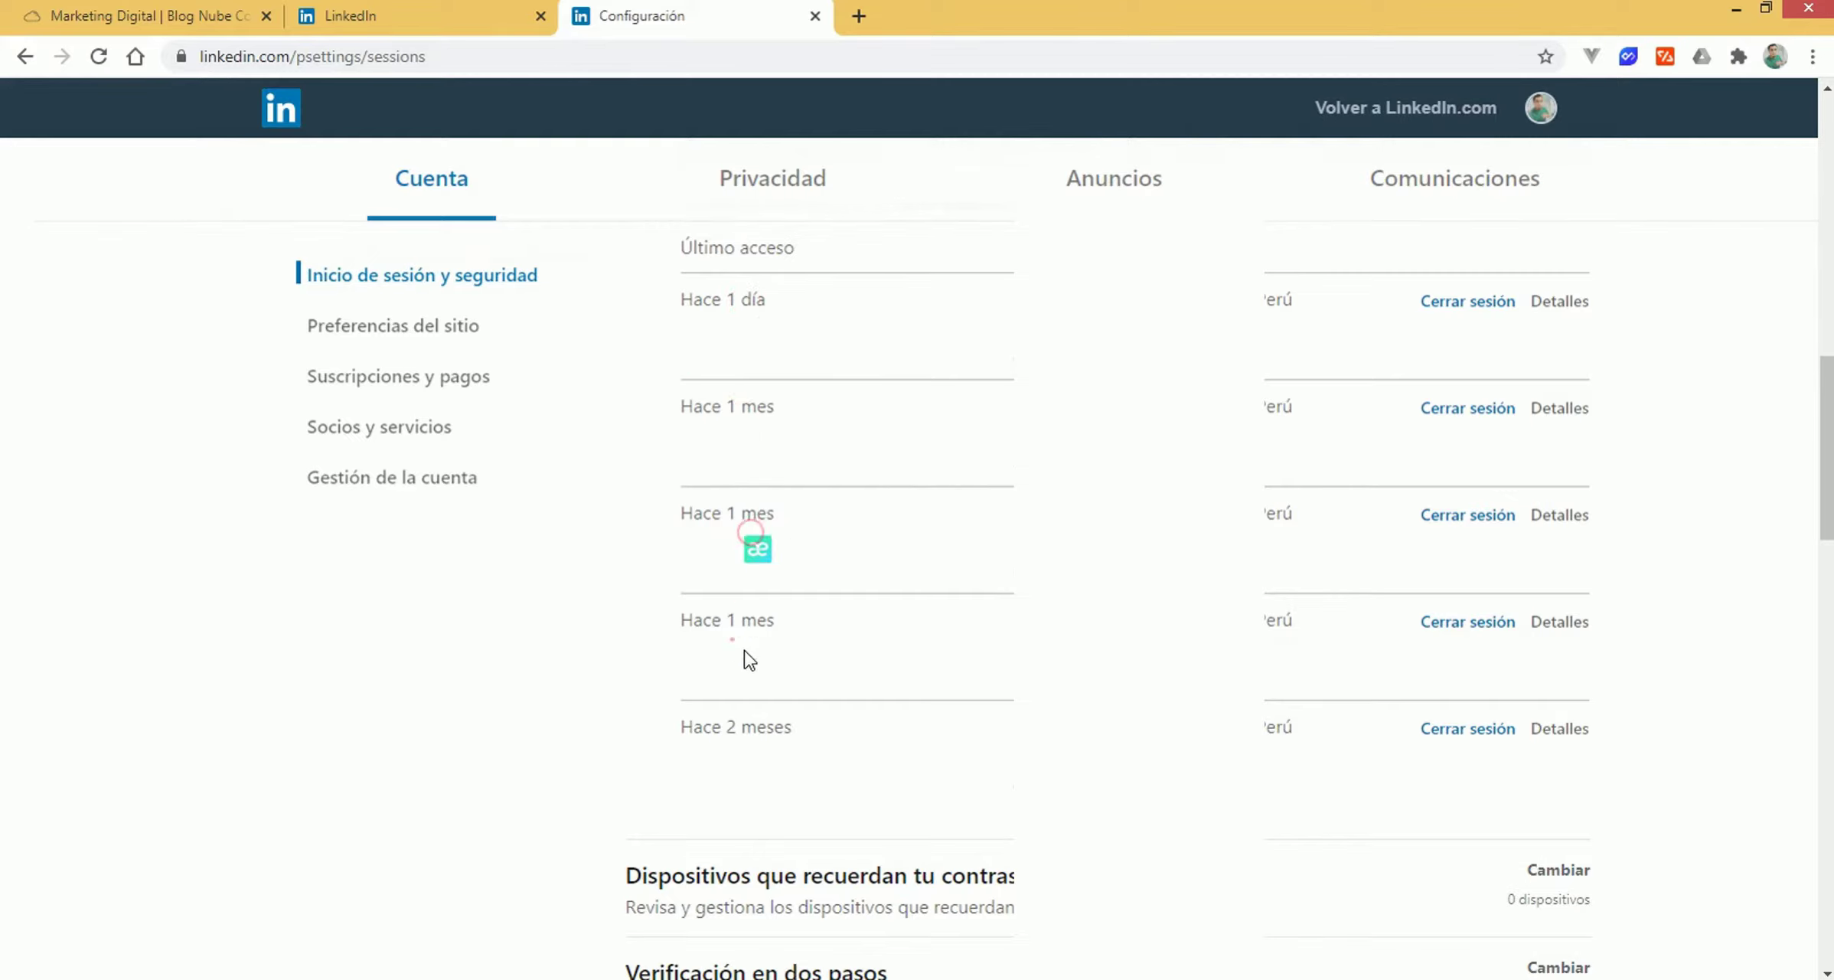
drag(740, 620, 758, 620)
drag(702, 726, 743, 763)
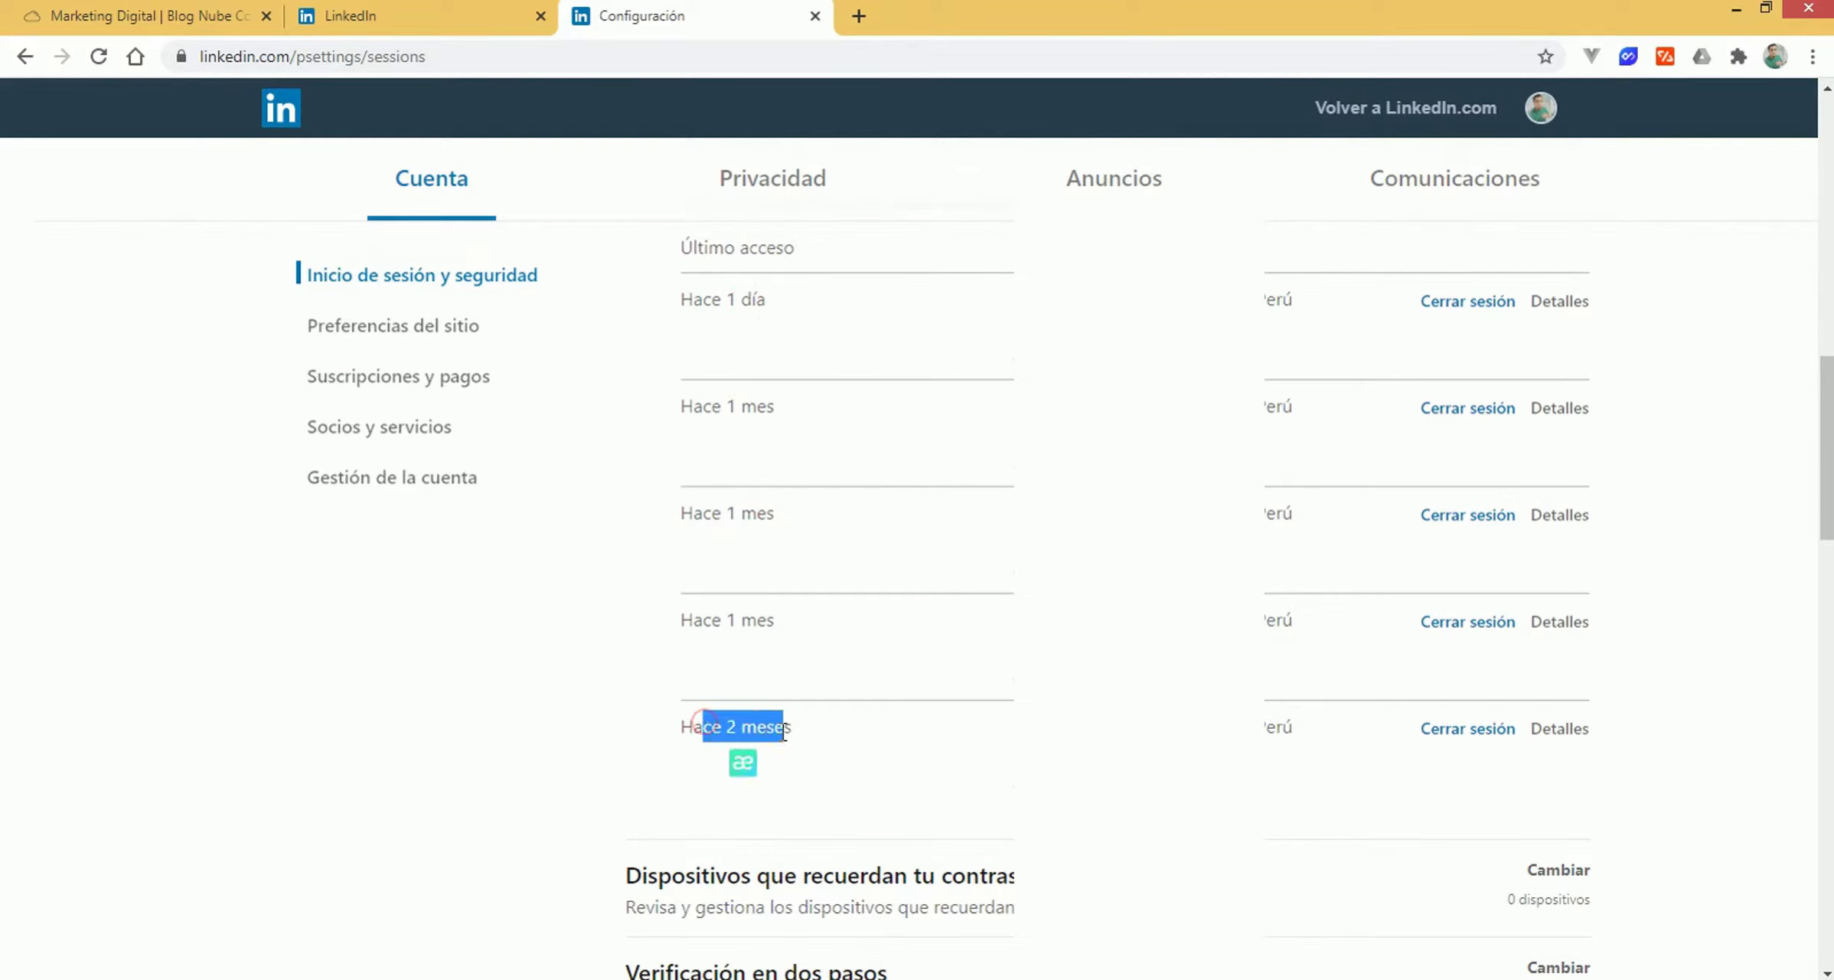
click(1352, 798)
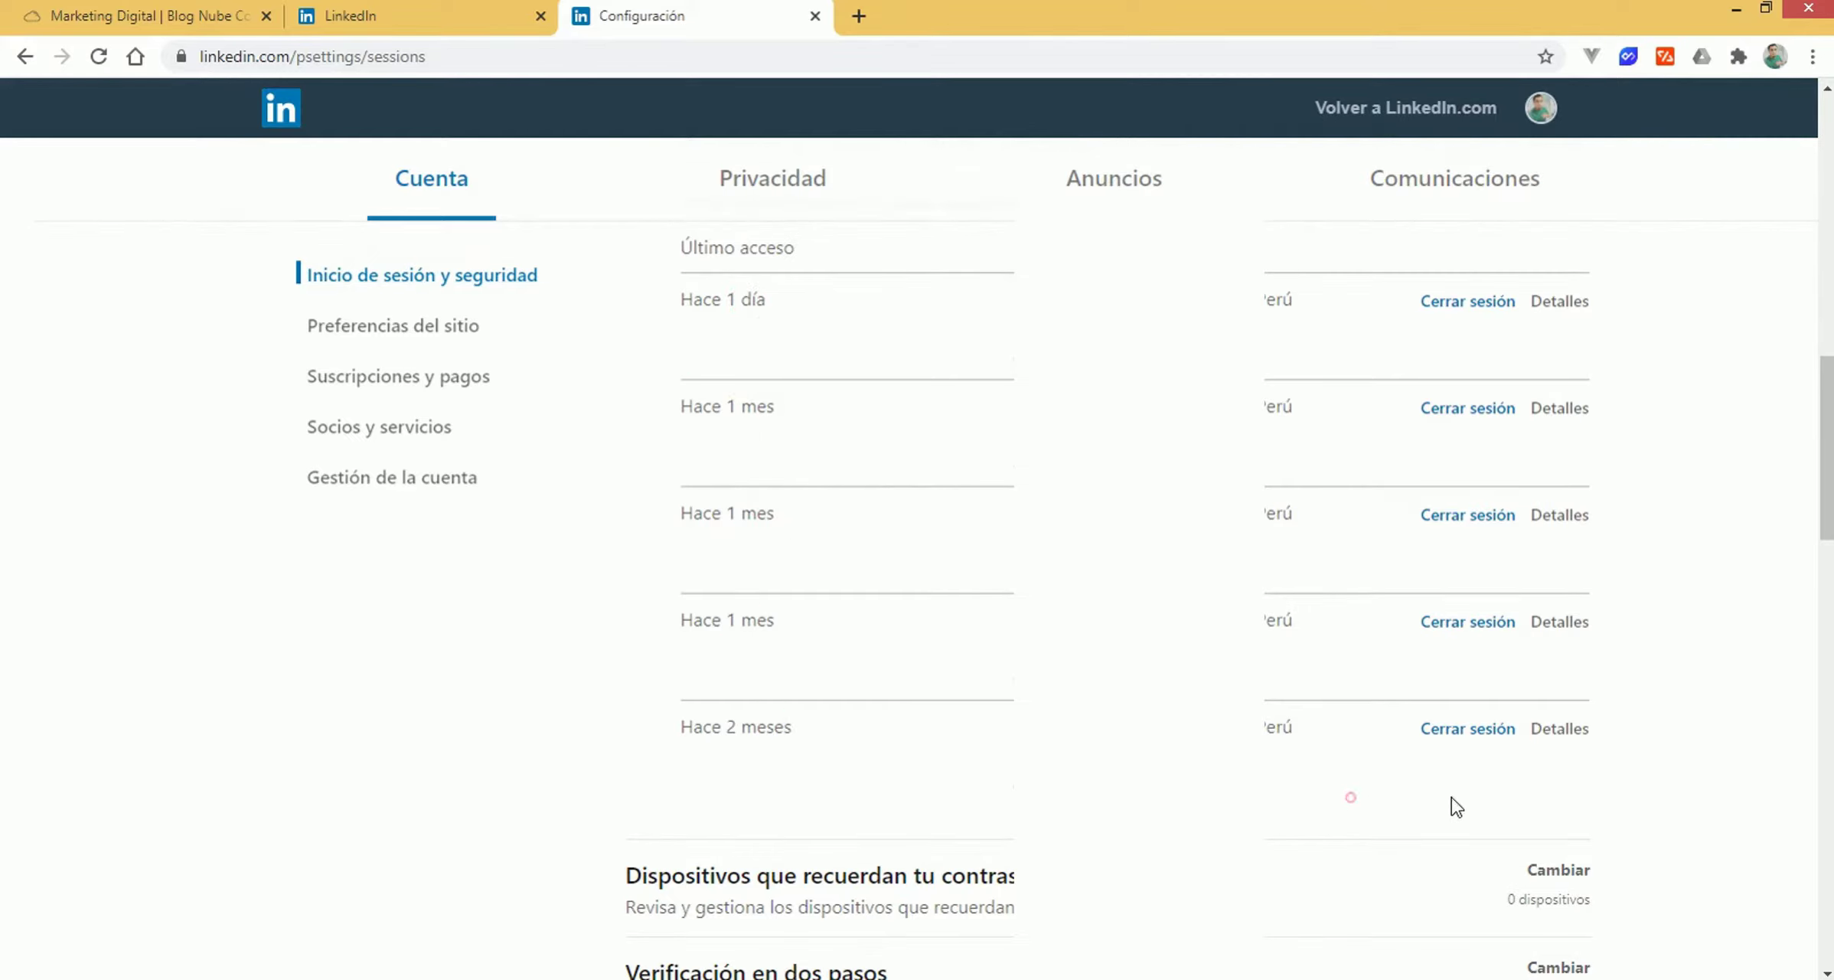
Check the details of the session last accessed 2 months ago, and end that session by supplying the saved account password
click(1561, 728)
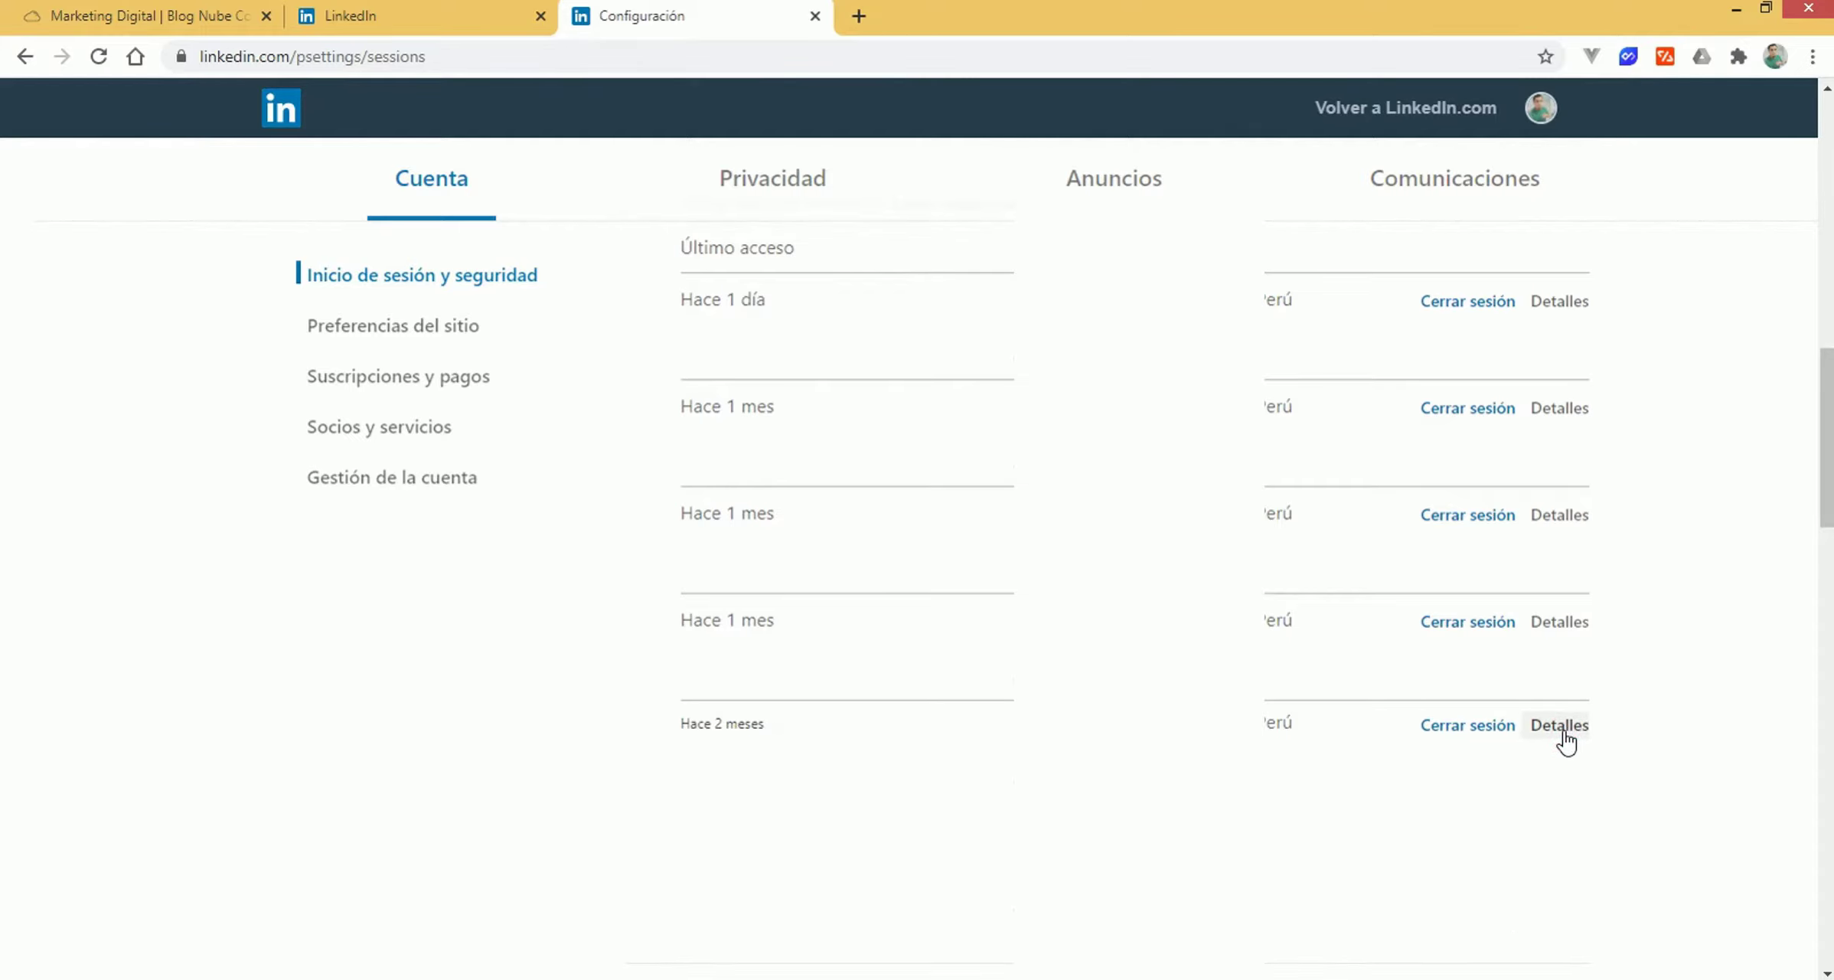
click(1561, 728)
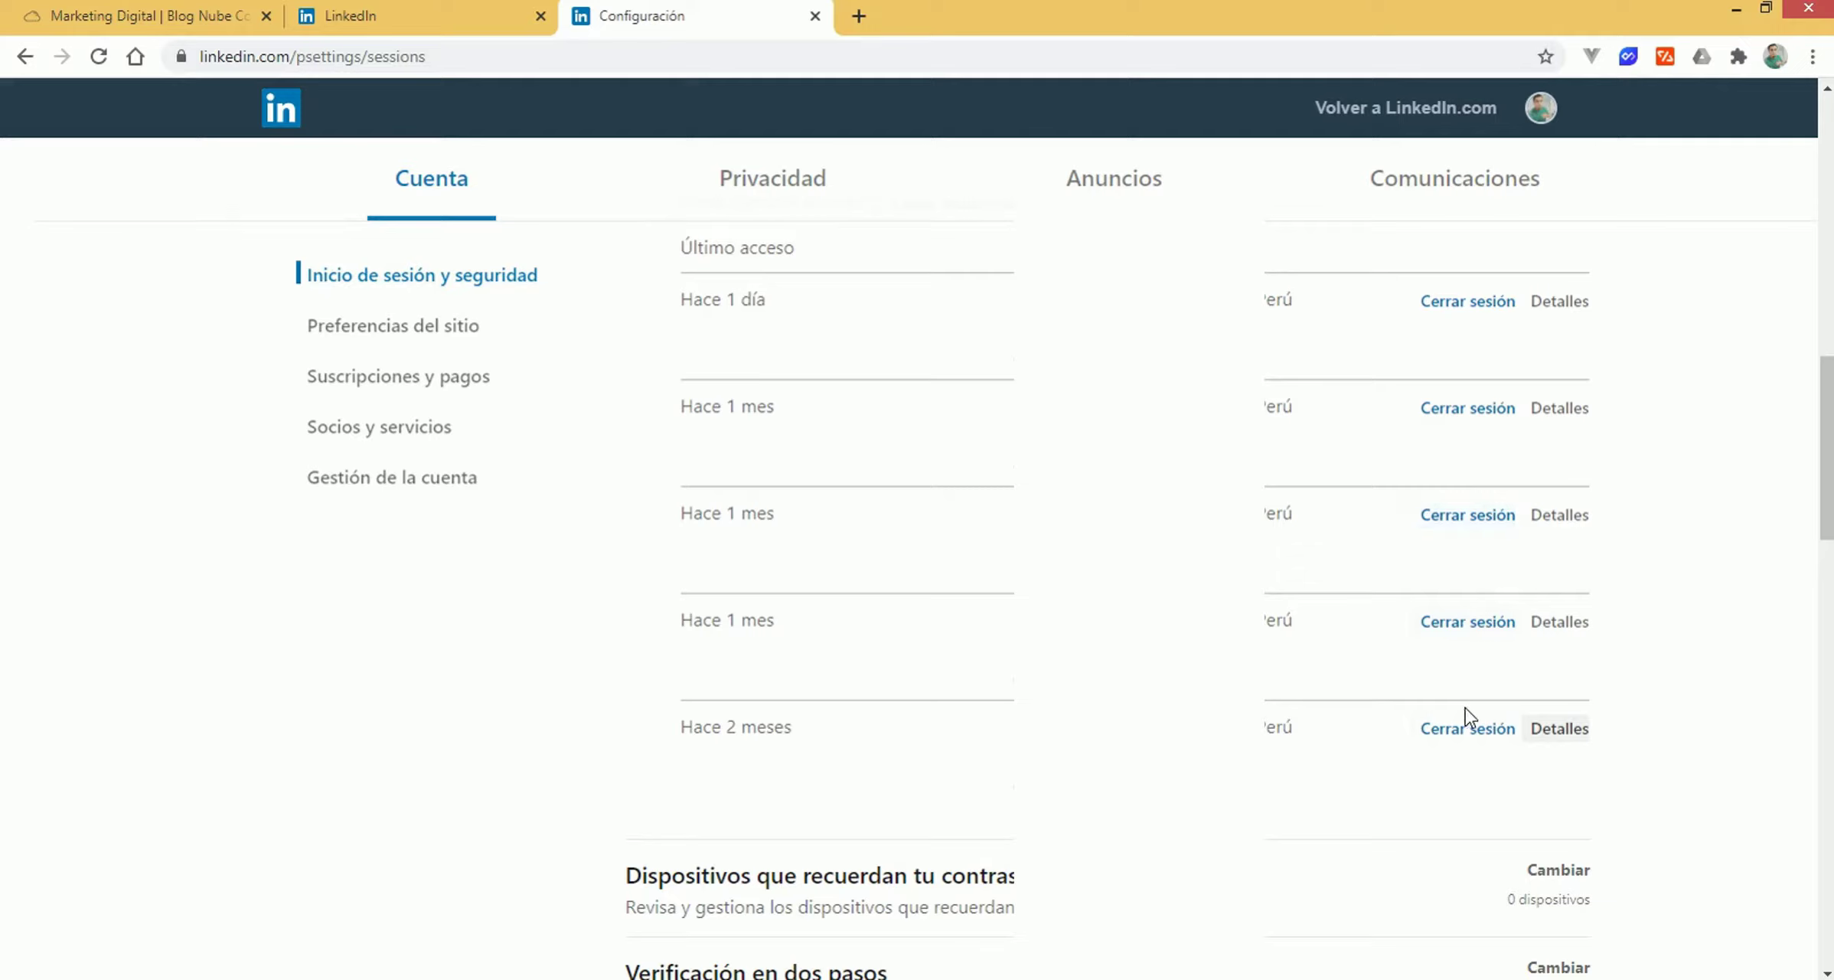
click(1453, 731)
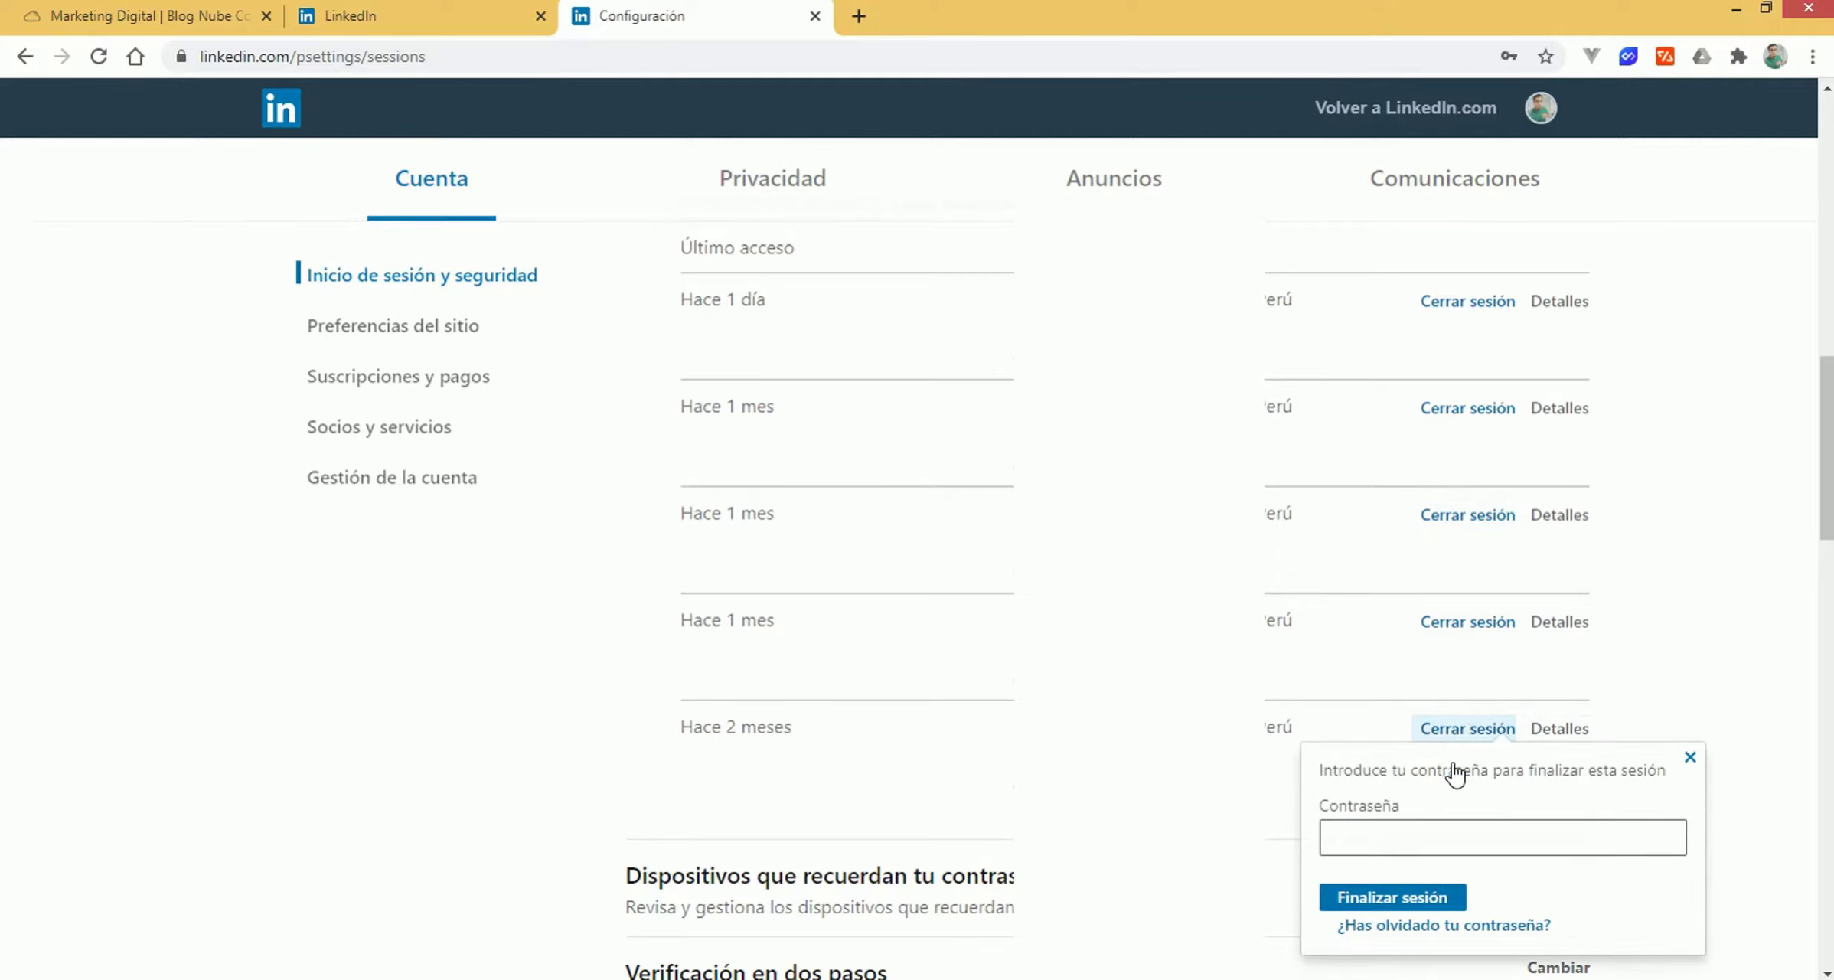
click(1529, 826)
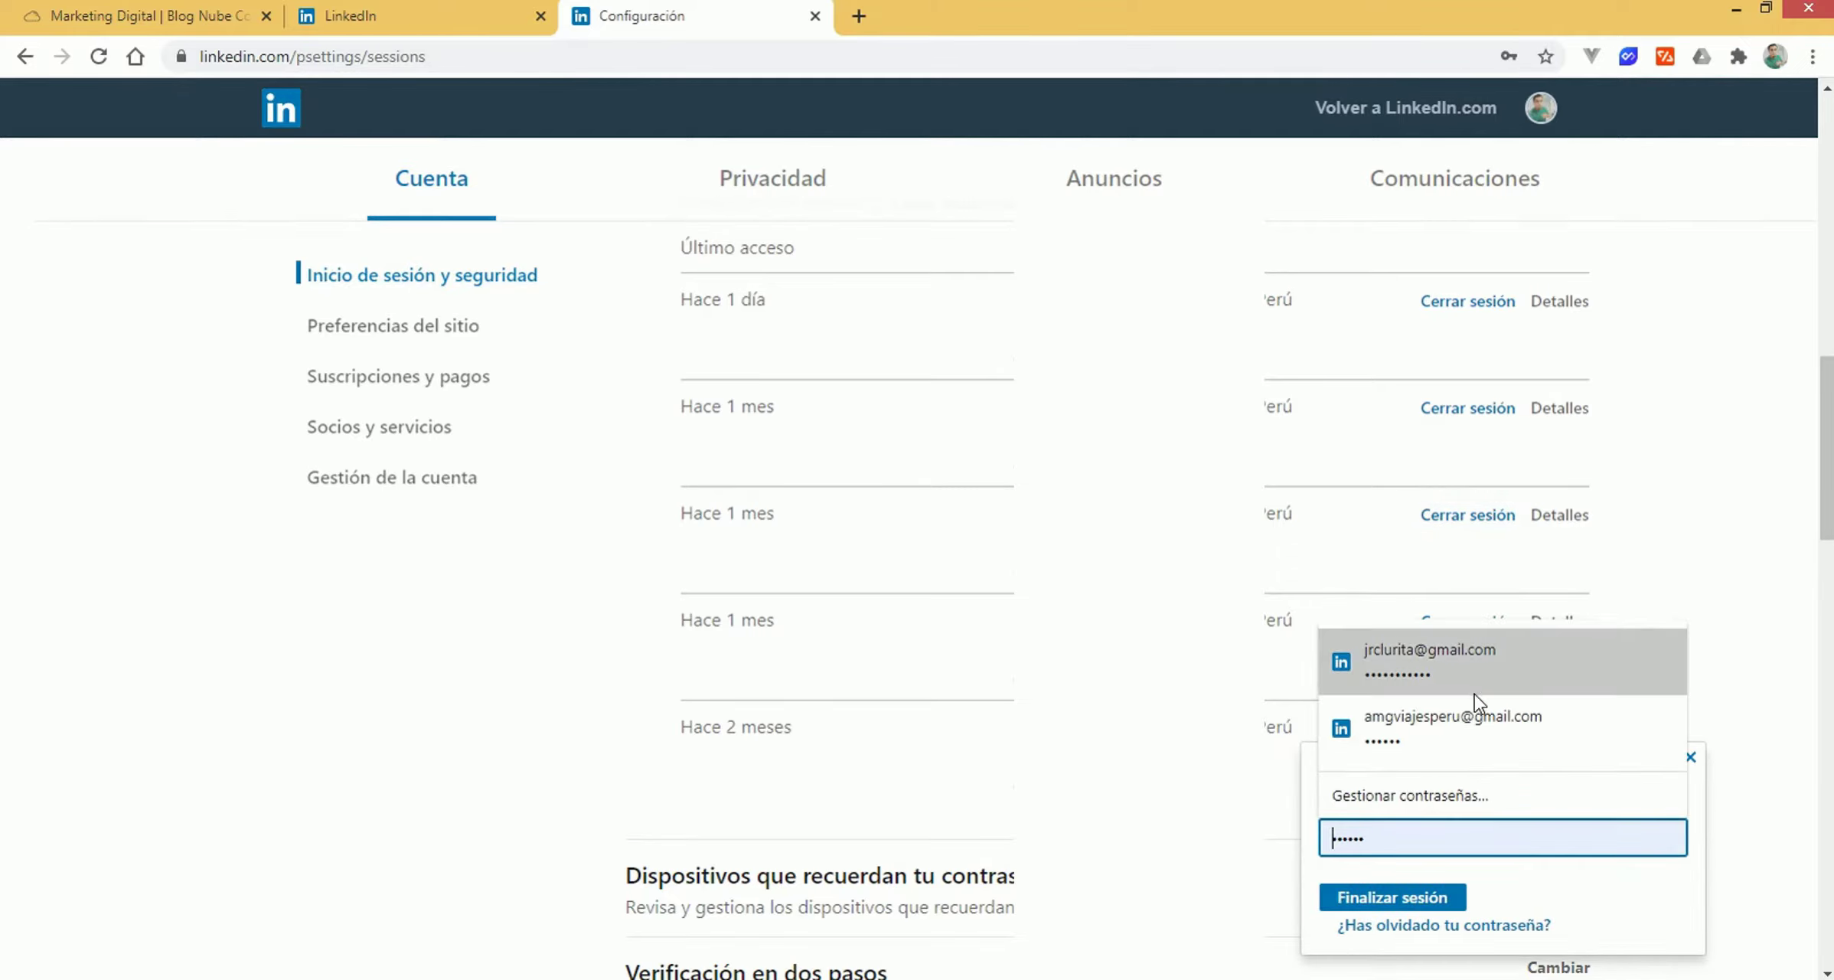
click(1460, 674)
click(1407, 900)
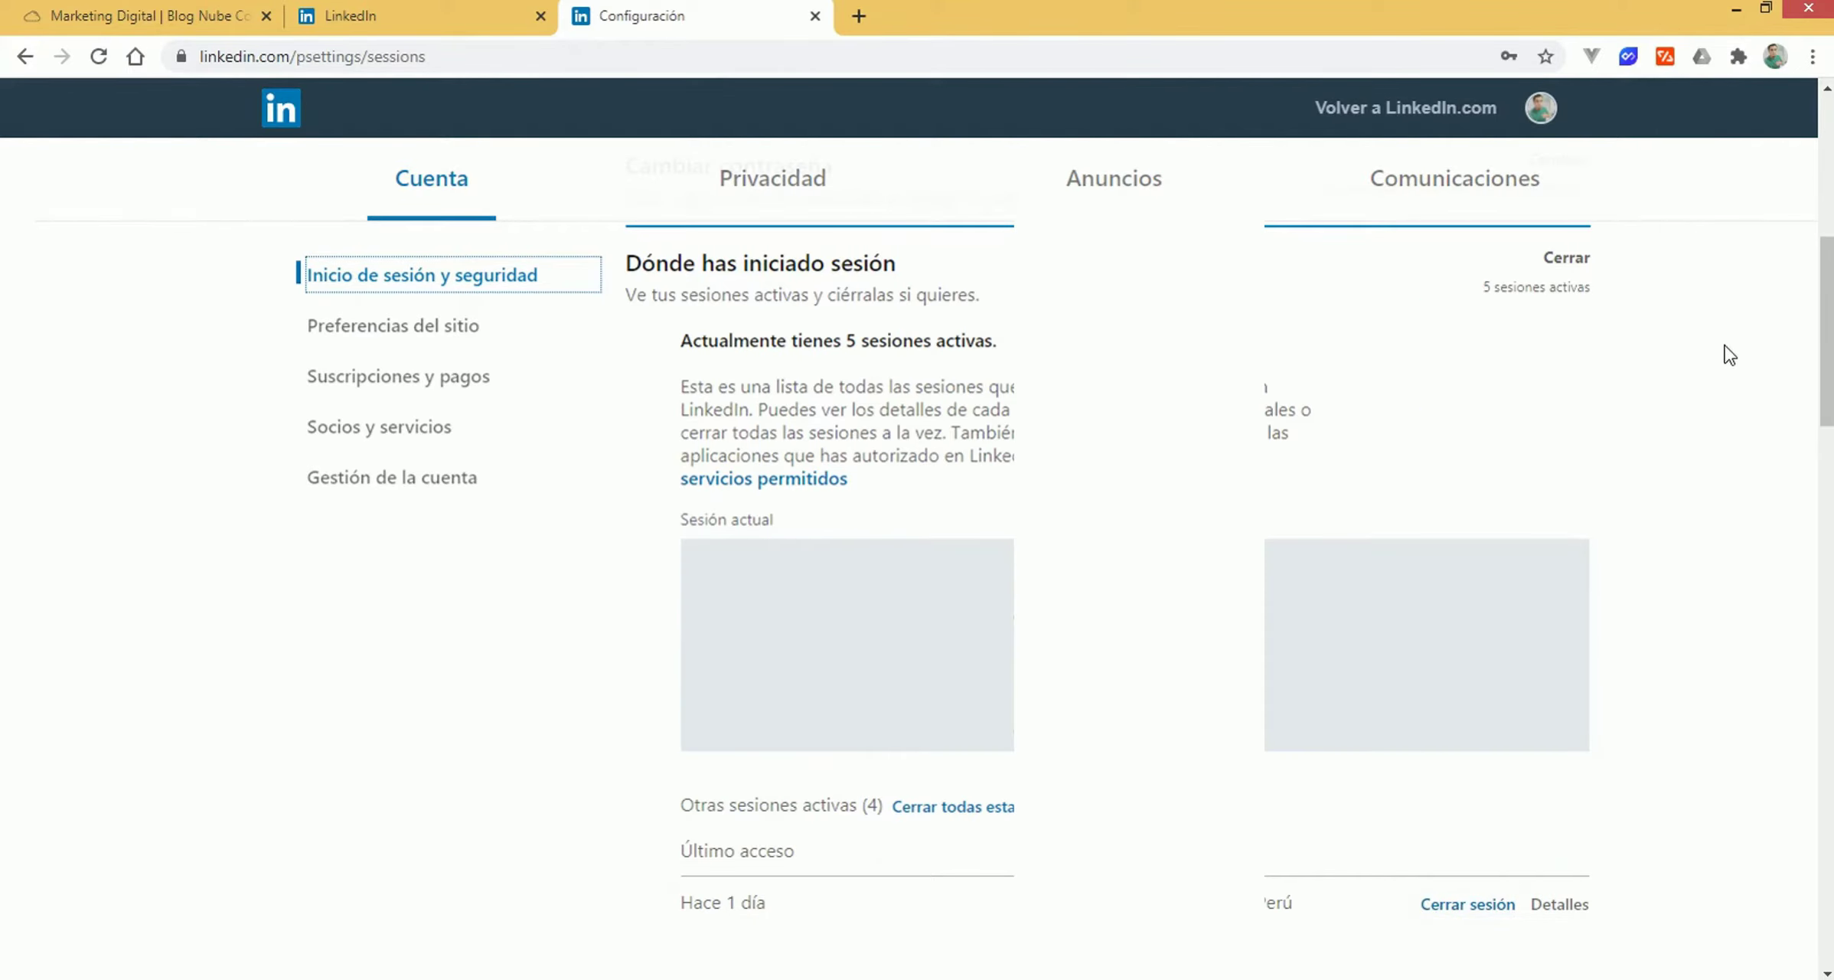
Check the updated active session count and the sessions that remain open
drag(1821, 378, 1826, 354)
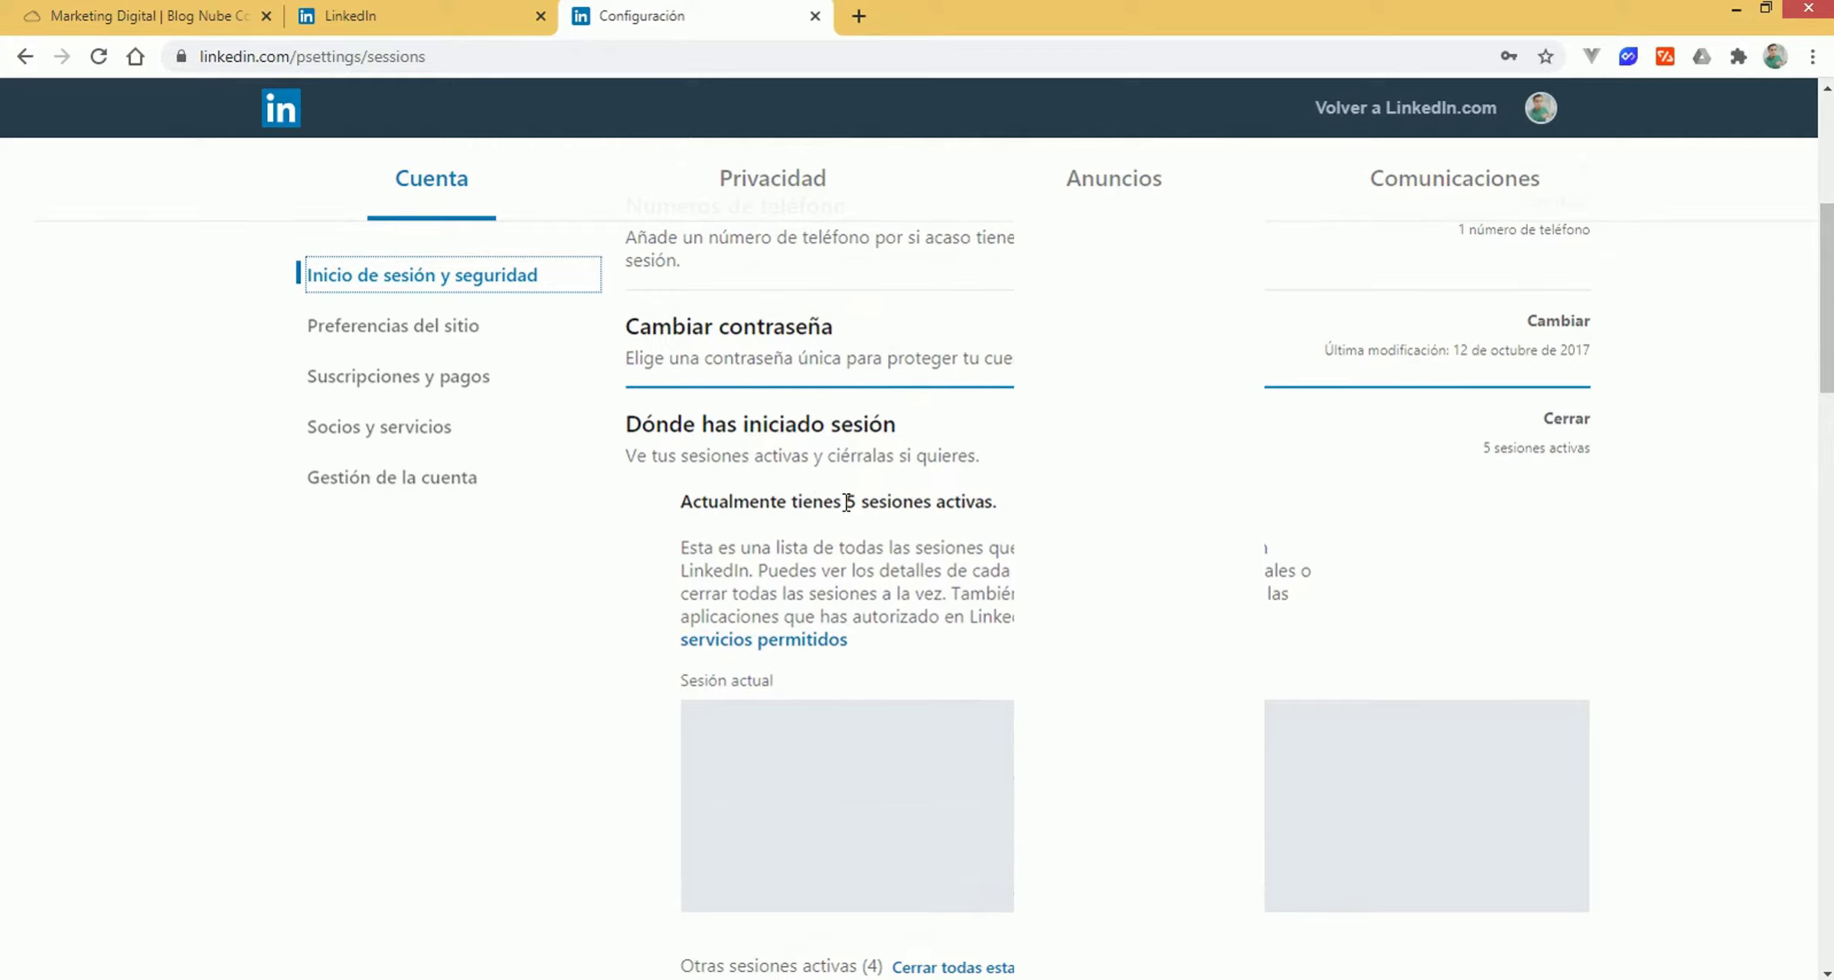
drag(846, 501, 997, 498)
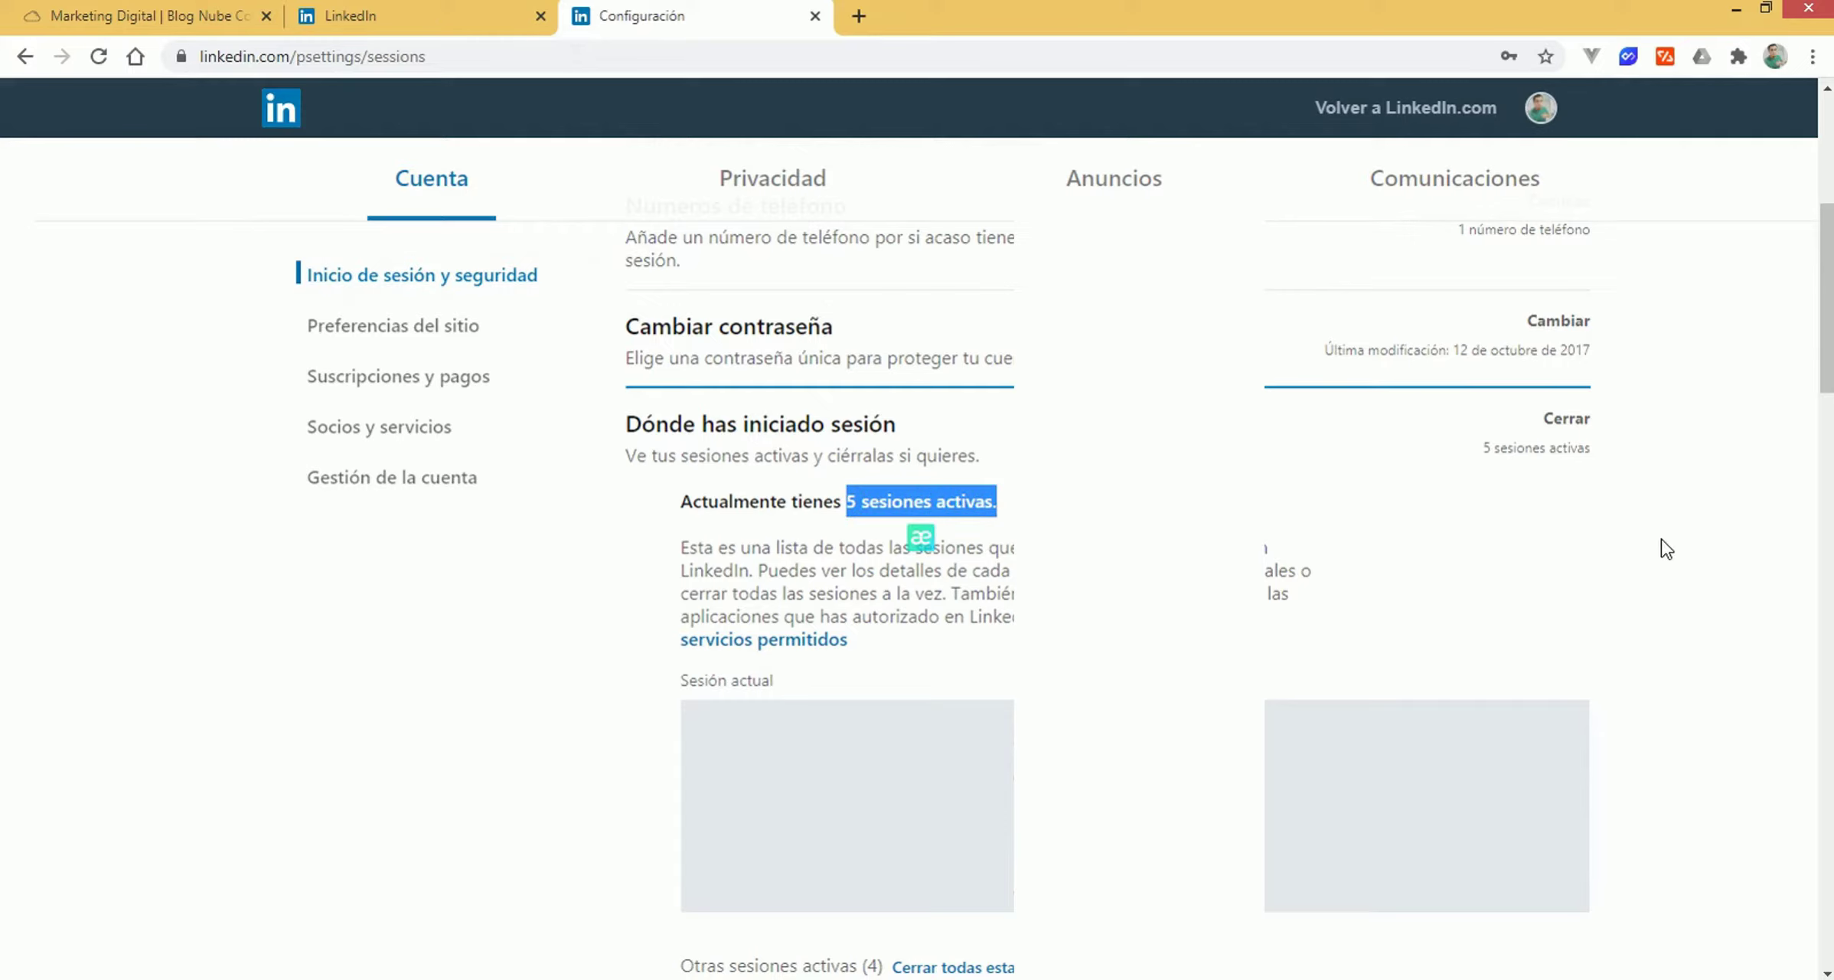
click(1737, 475)
drag(1824, 366, 1803, 490)
scroll(1804, 490, up, 1)
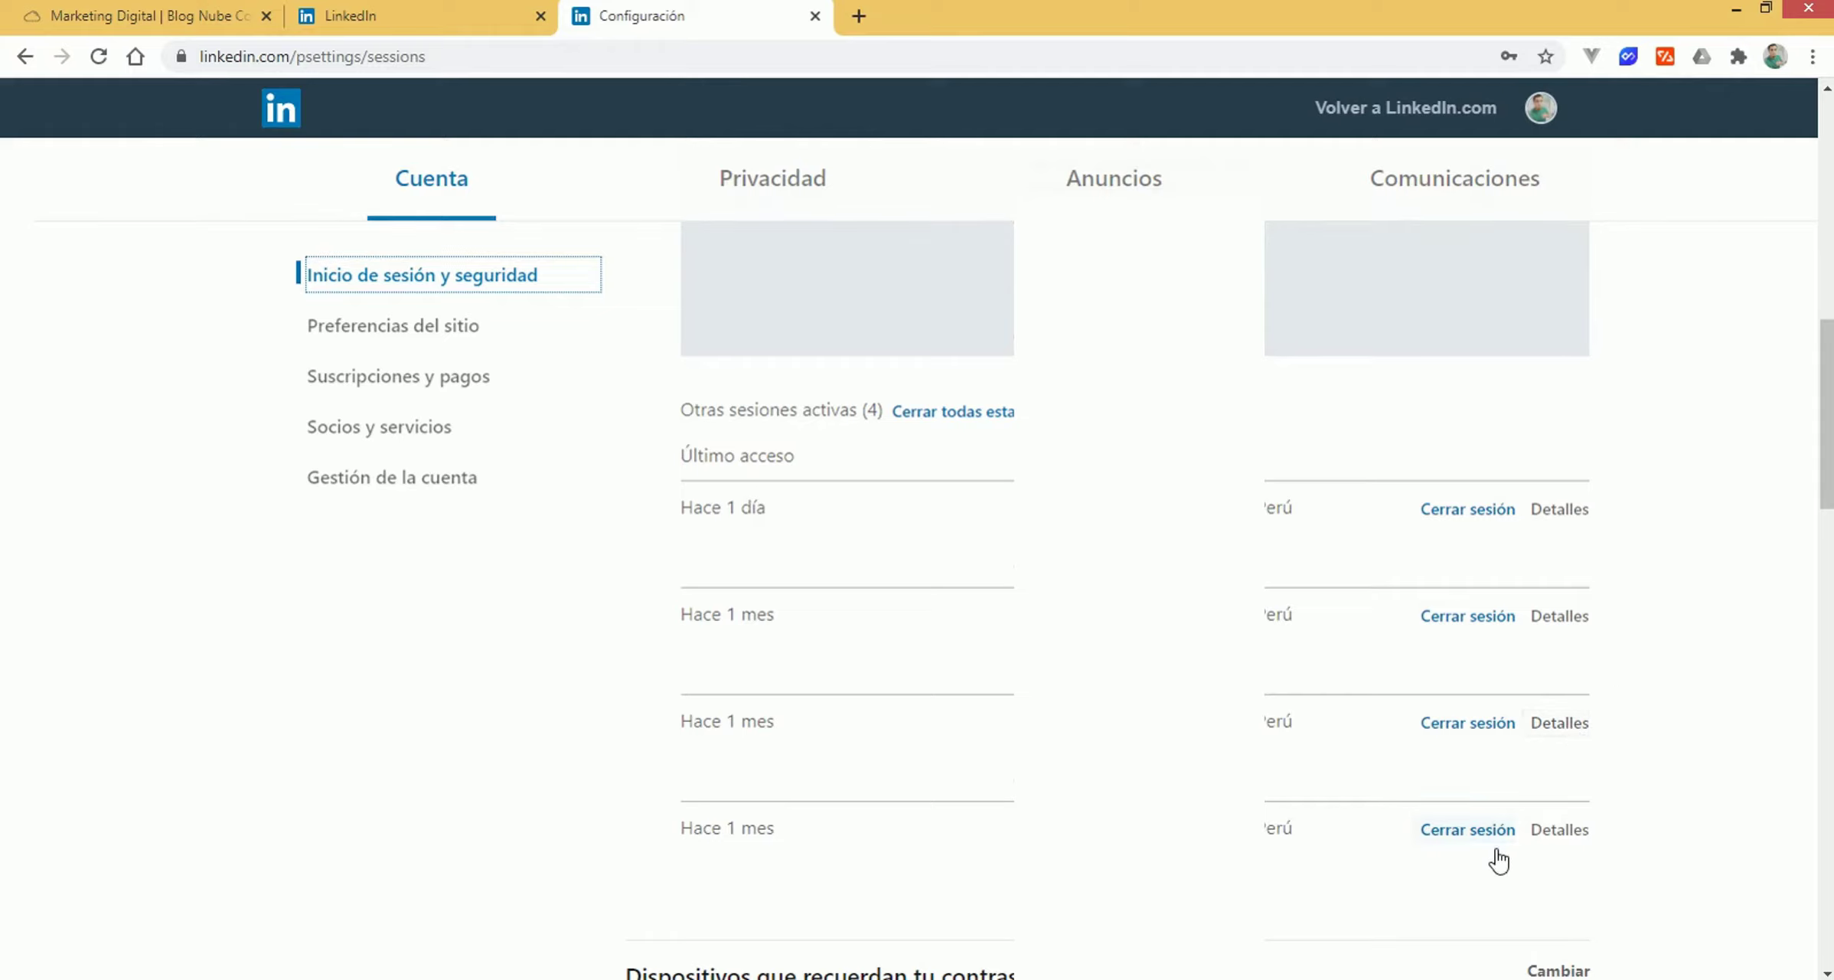
End all the other active sessions at once by supplying the saved account password
mouse_move(1826, 498)
mouse_down()
mouse_move(1826, 480)
mouse_move(1827, 502)
mouse_up()
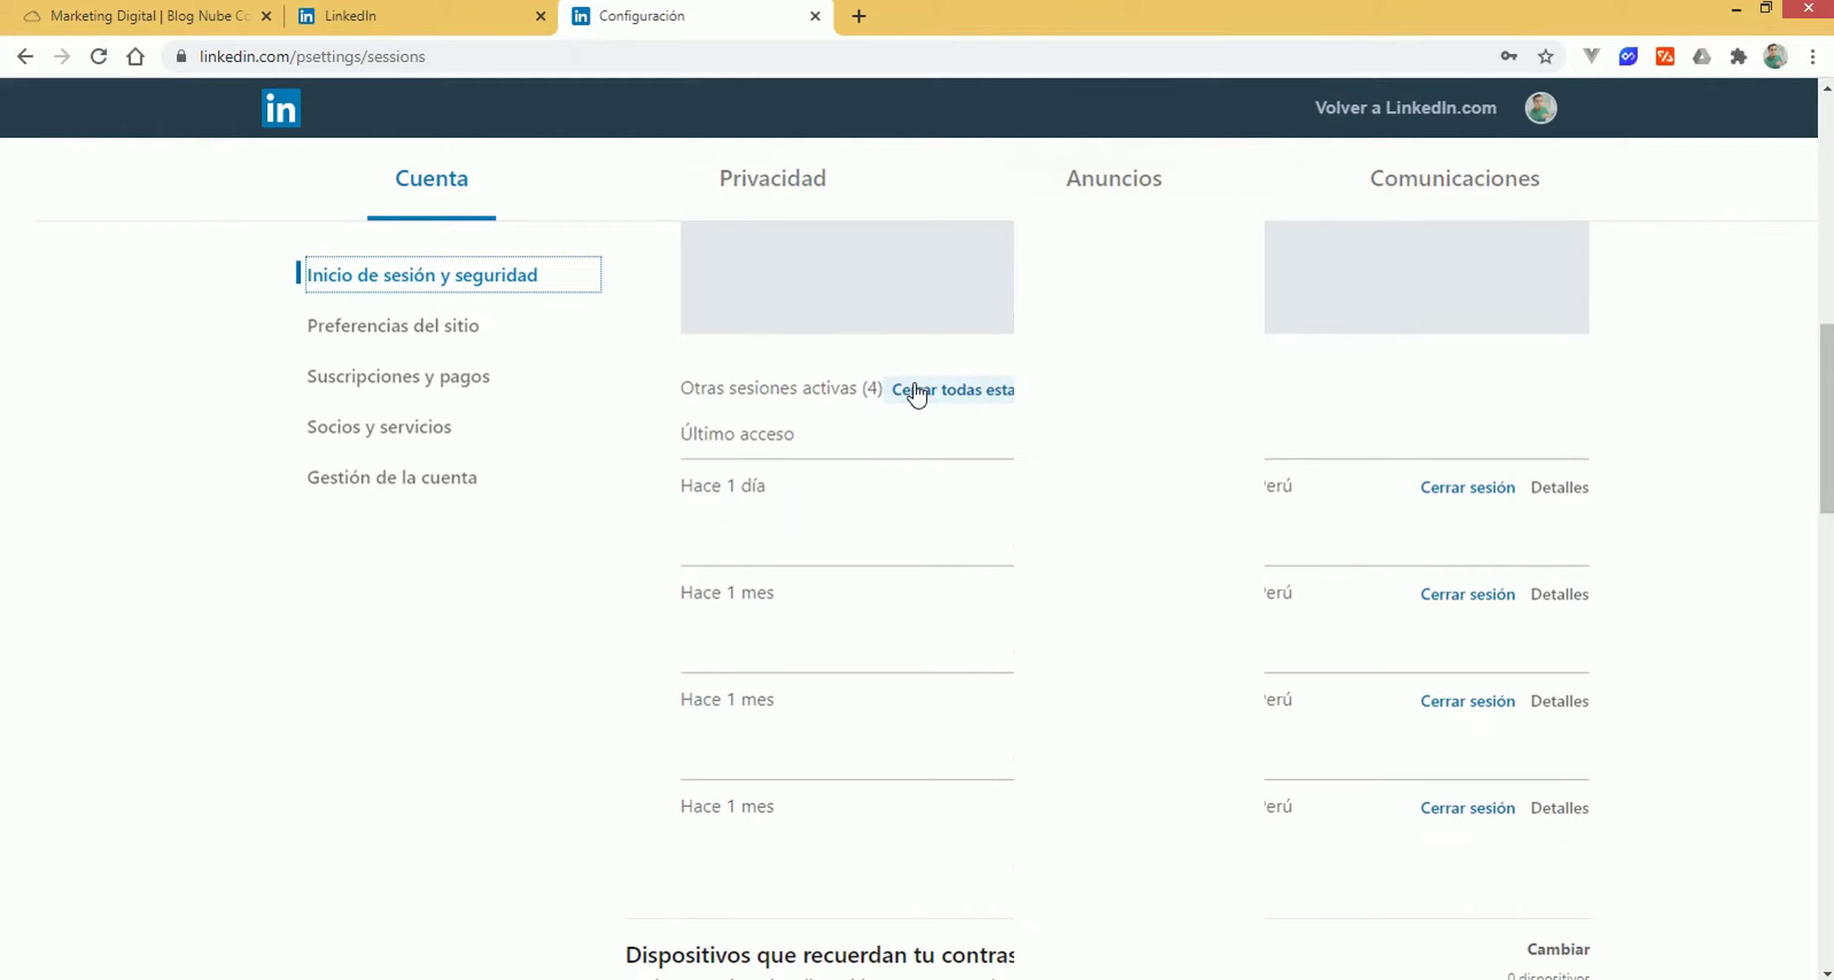
drag(995, 392, 901, 392)
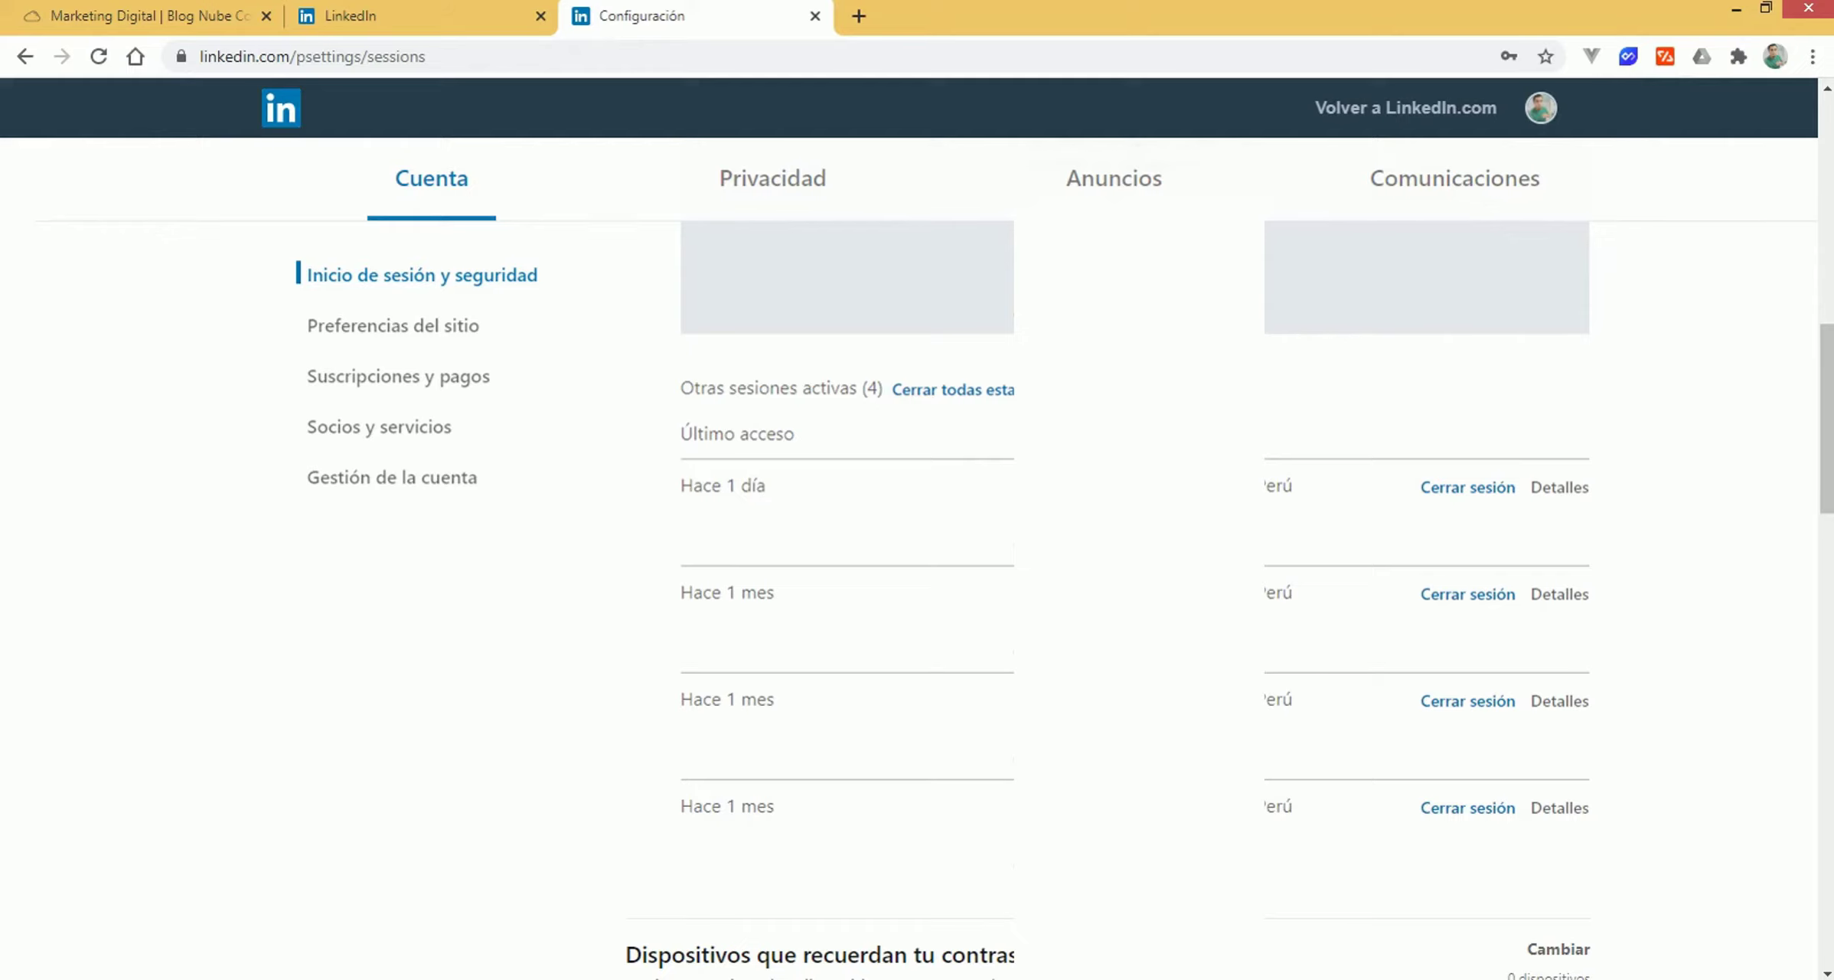
click(1001, 395)
click(884, 533)
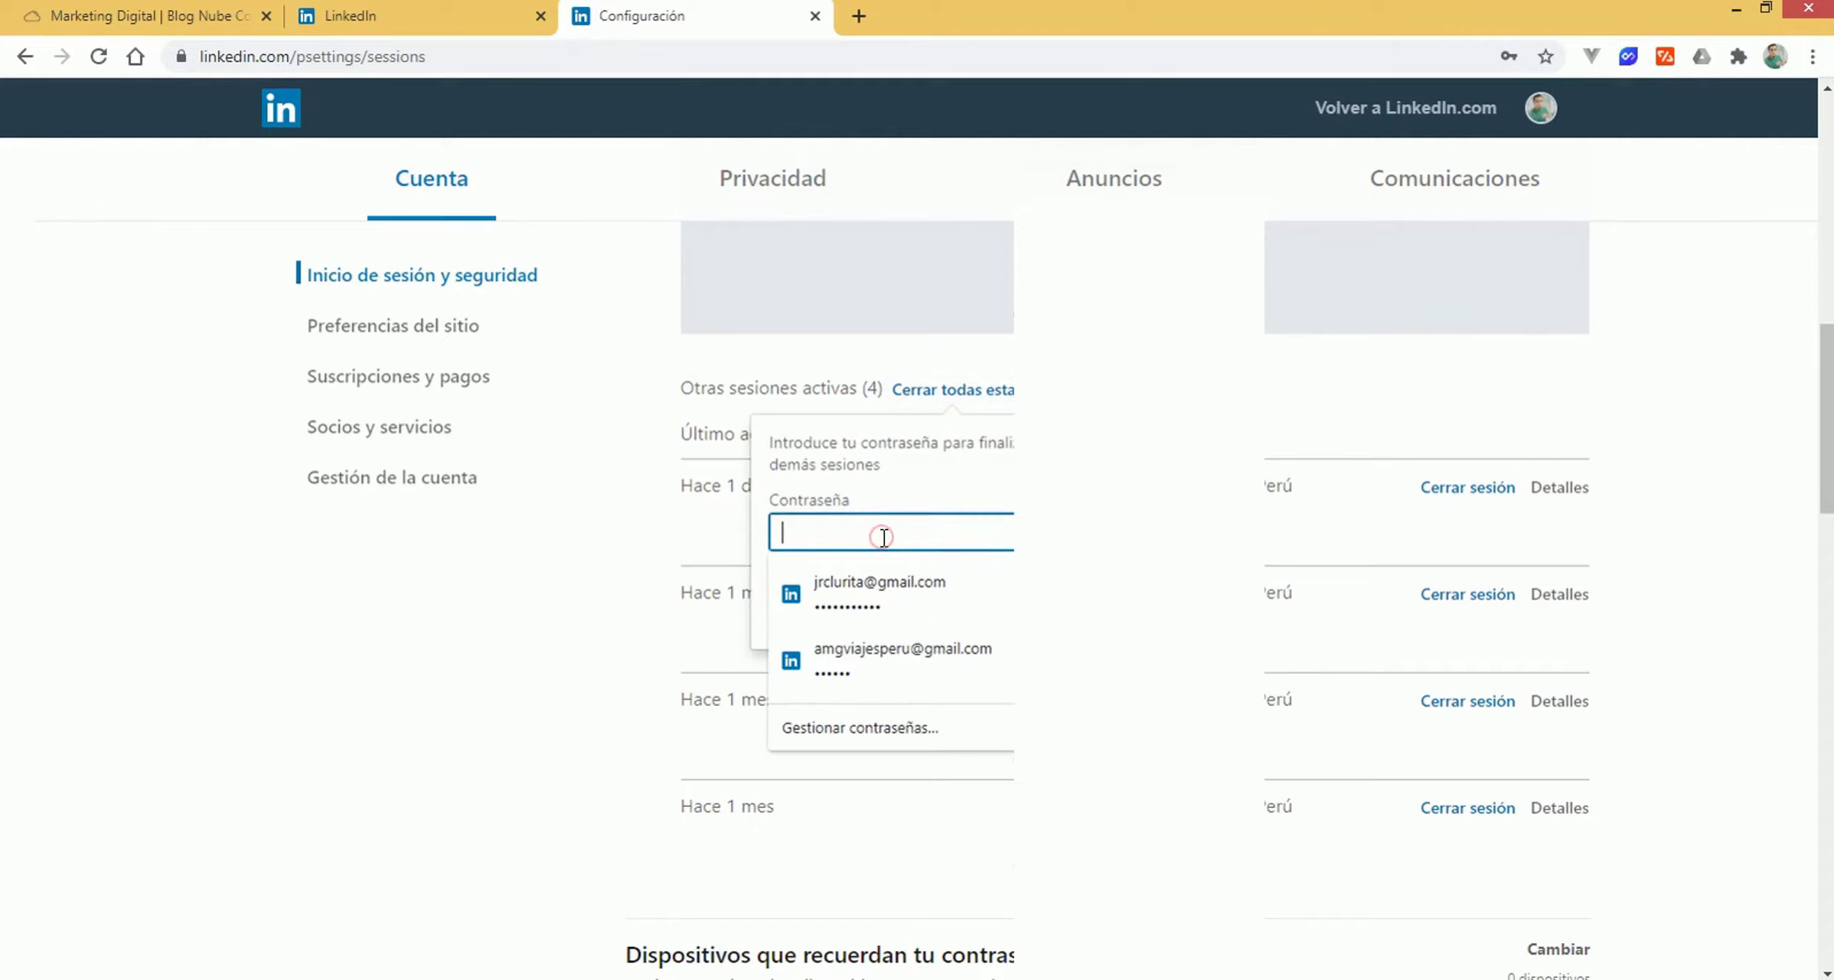
click(877, 592)
click(919, 601)
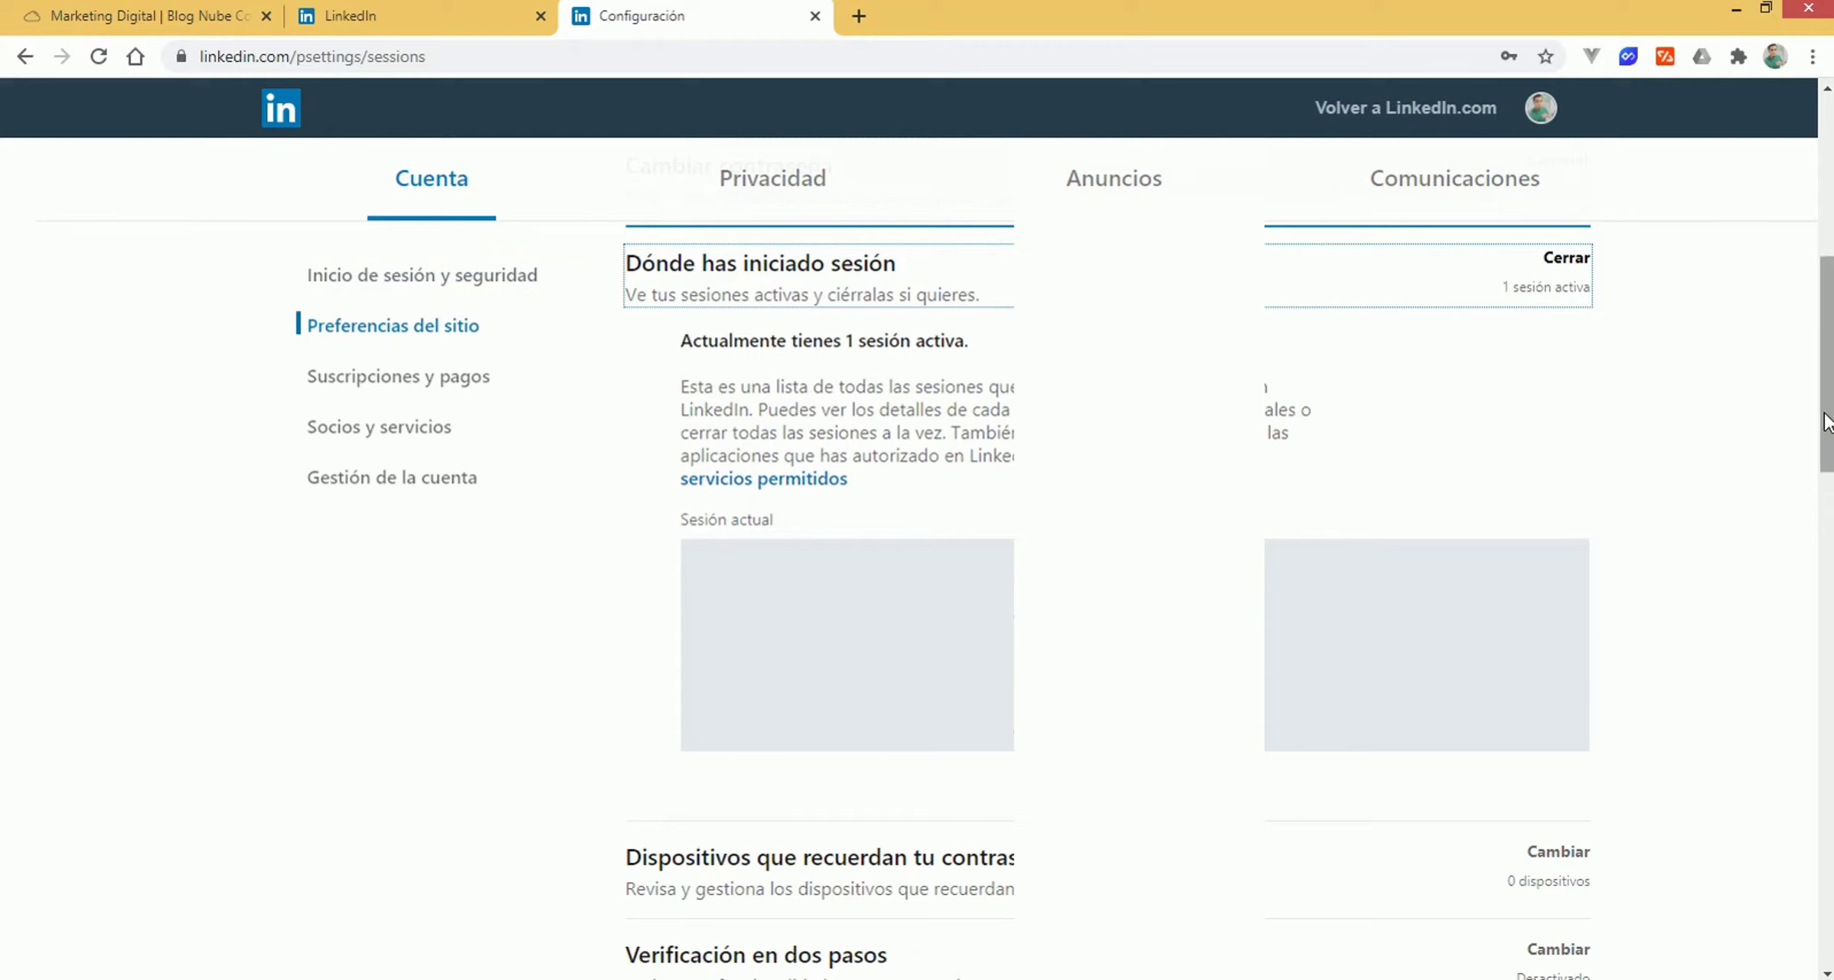
Check how many active sessions are left under Dónde has iniciado sesión
mouse_move(1827, 405)
mouse_down()
mouse_move(1826, 470)
mouse_move(1826, 385)
mouse_up()
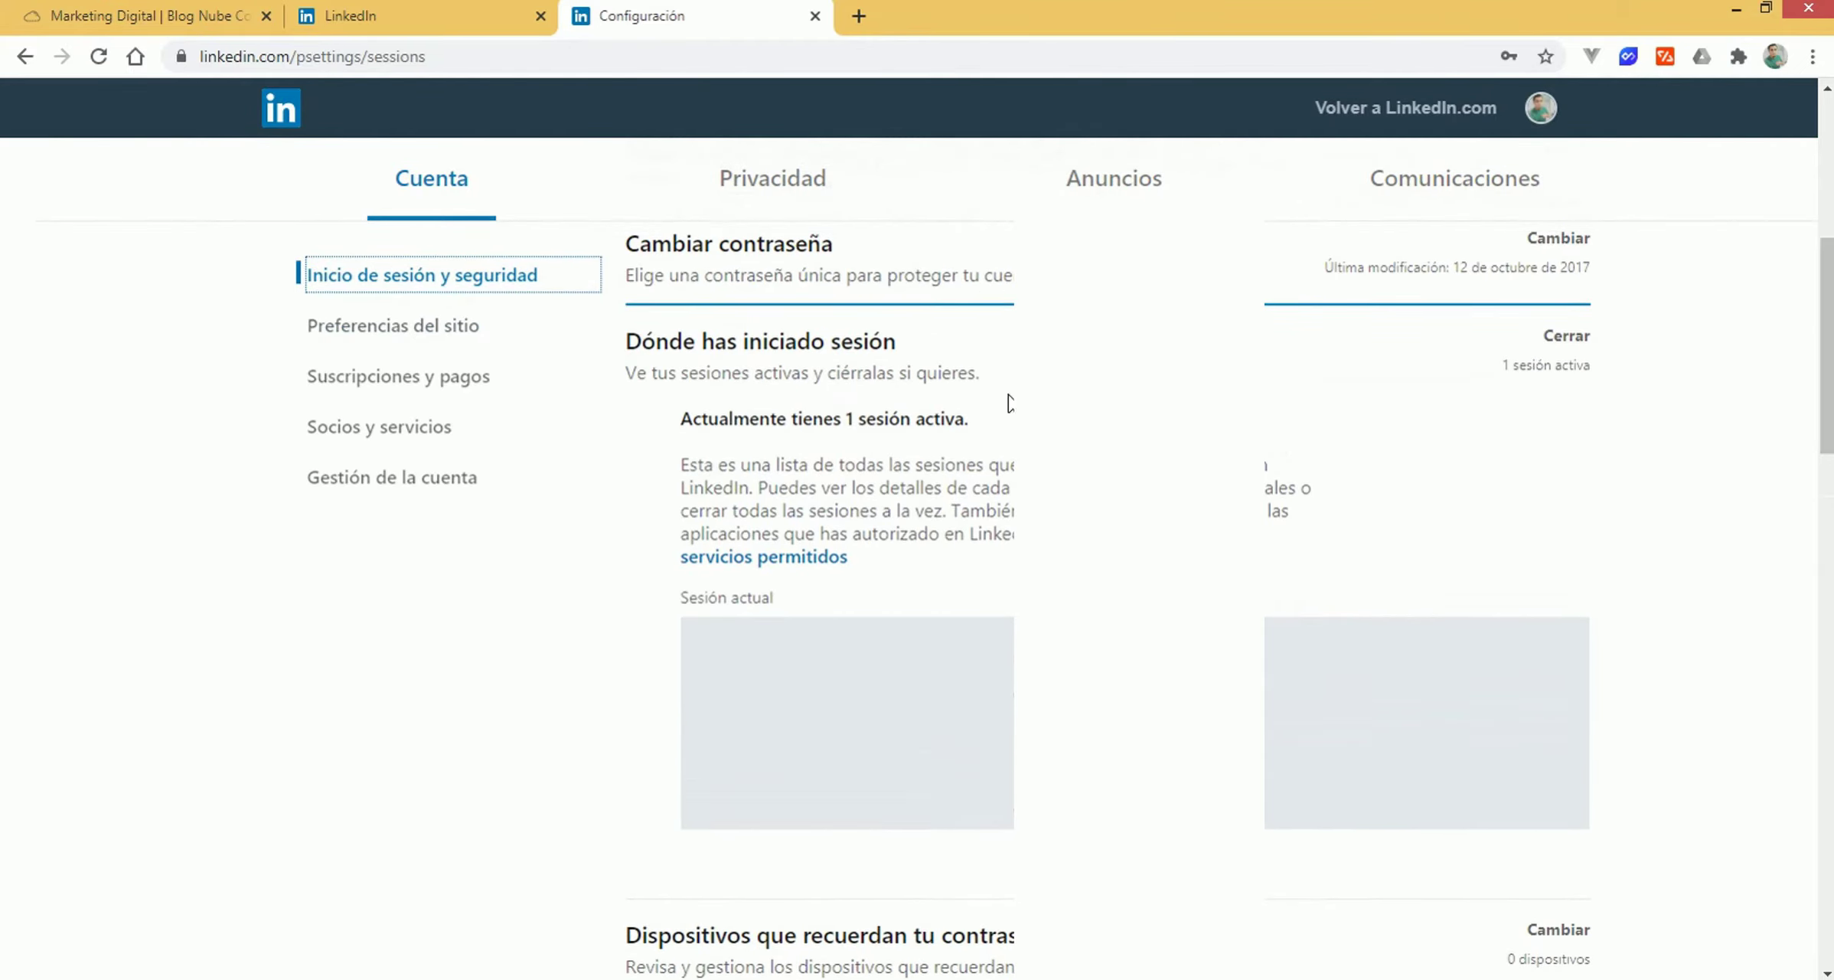
drag(845, 419, 966, 417)
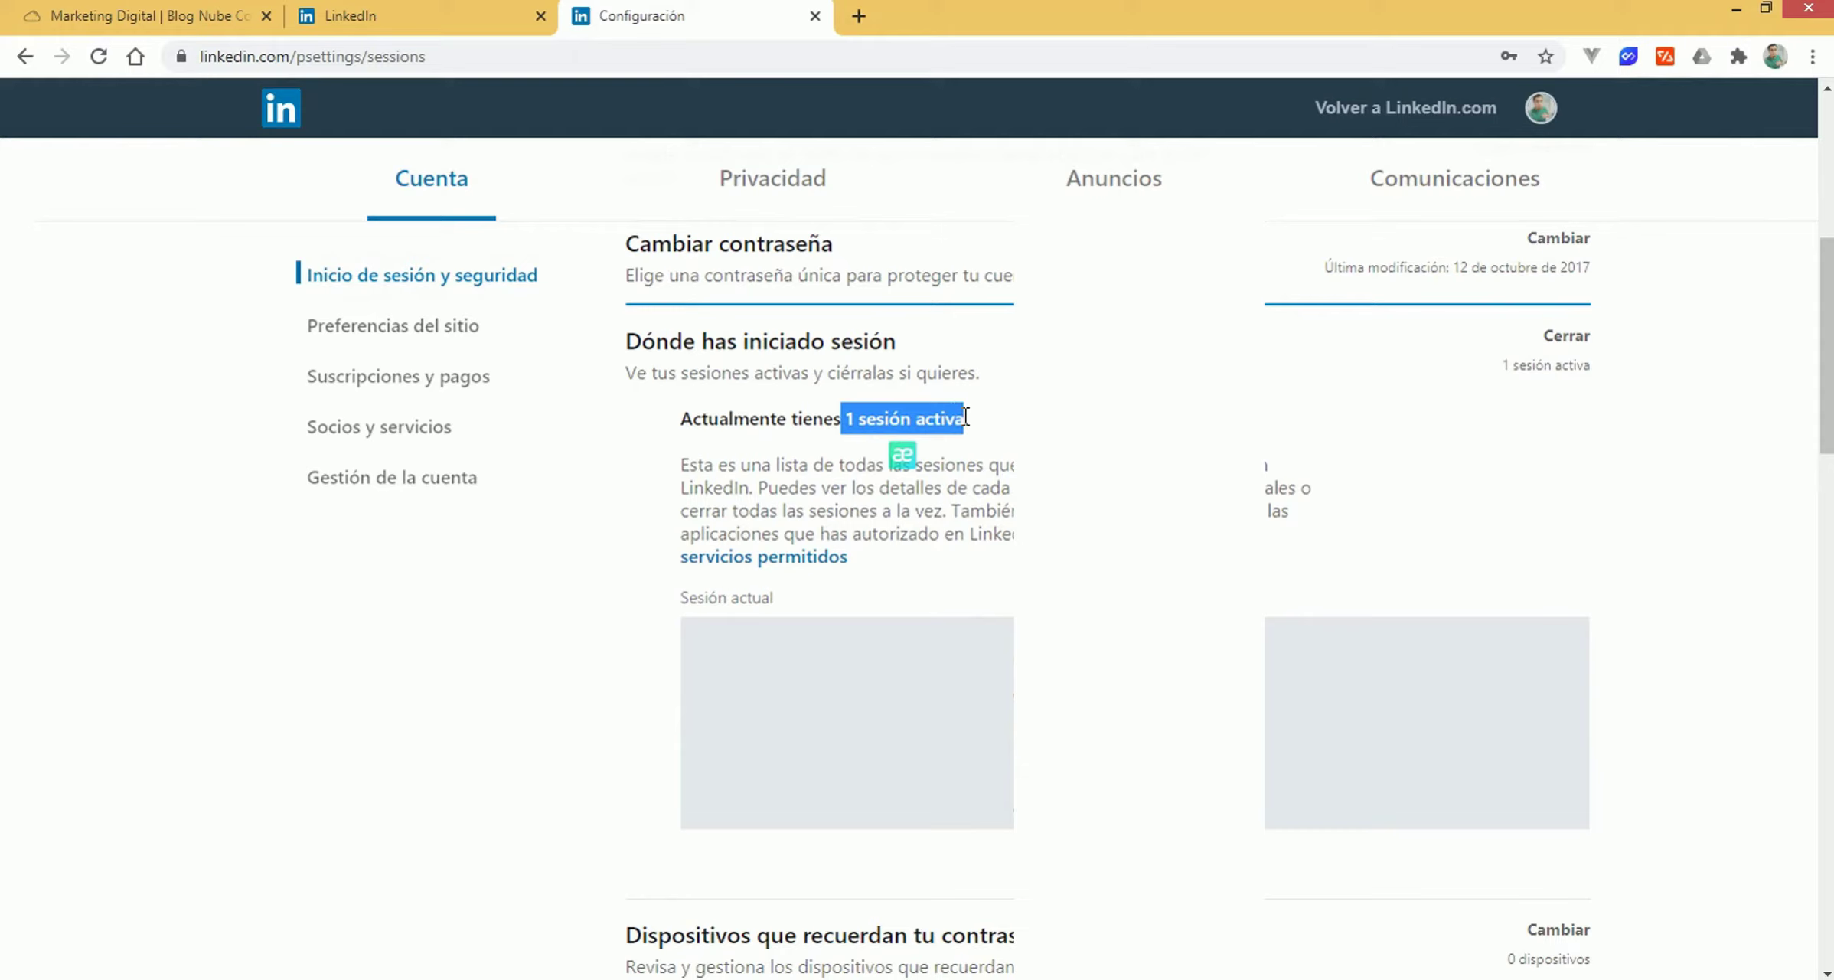
click(966, 417)
click(1659, 435)
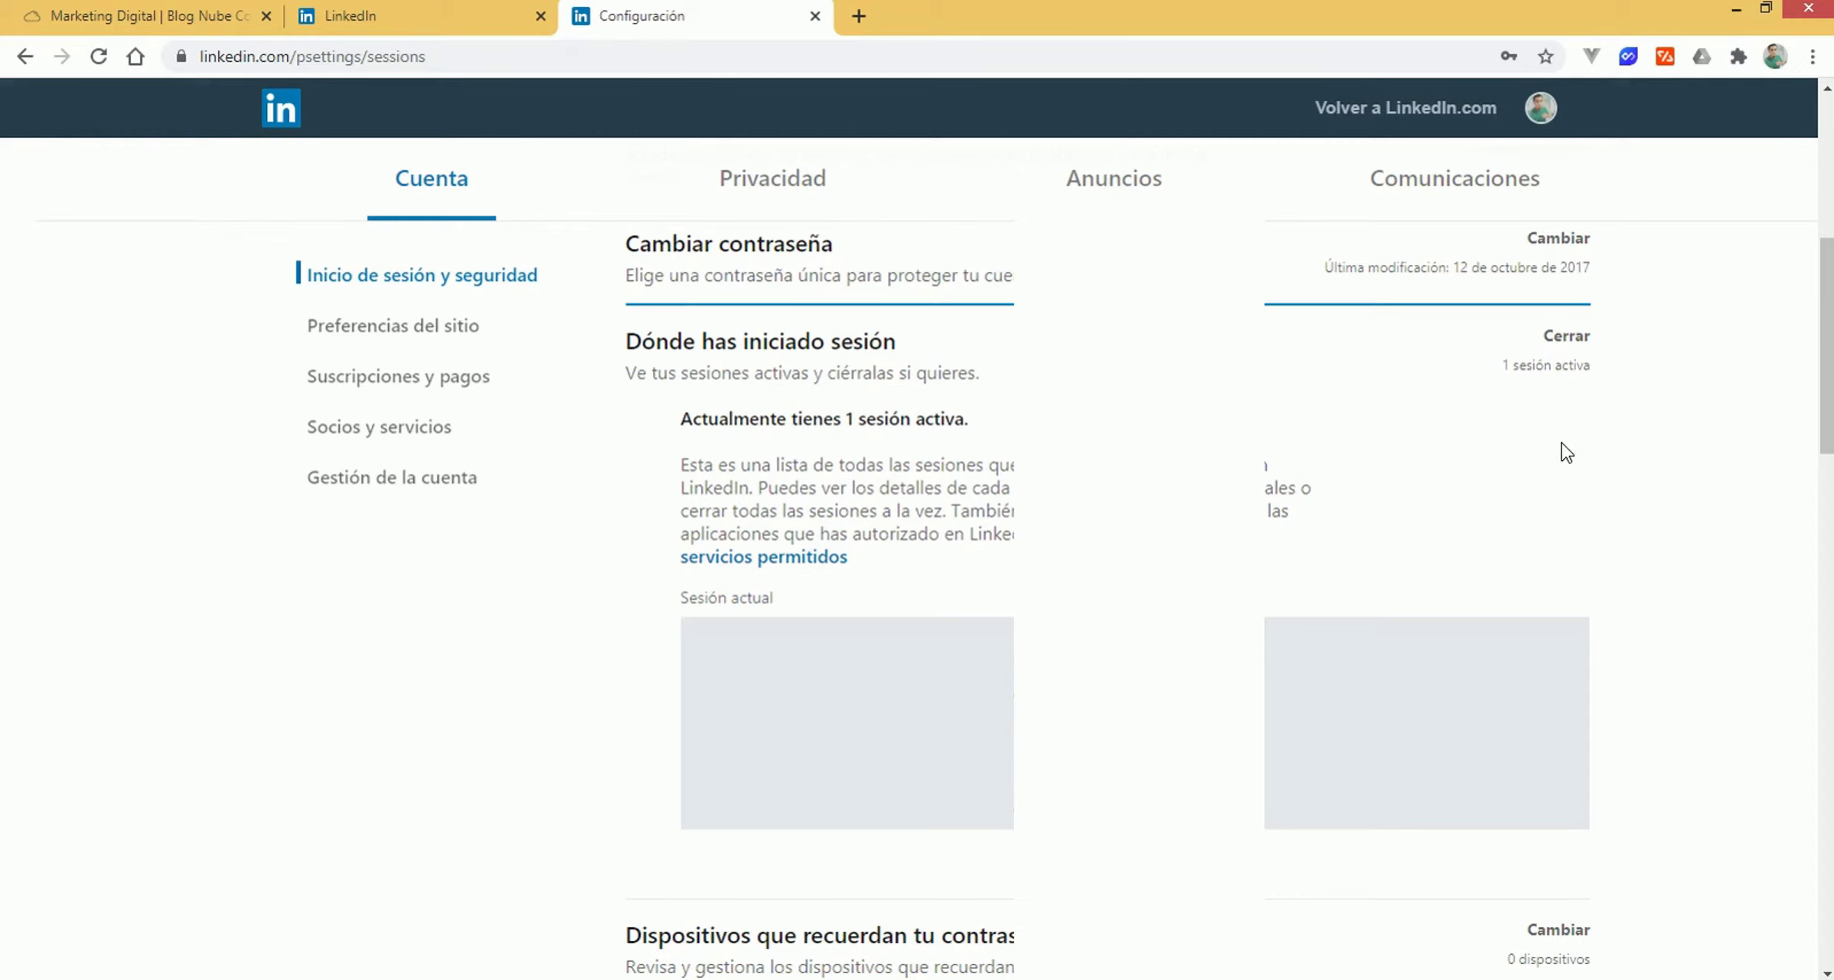
Collapse the session list and close the settings page, returning to the LinkedIn feed with its new posts loaded
click(1567, 337)
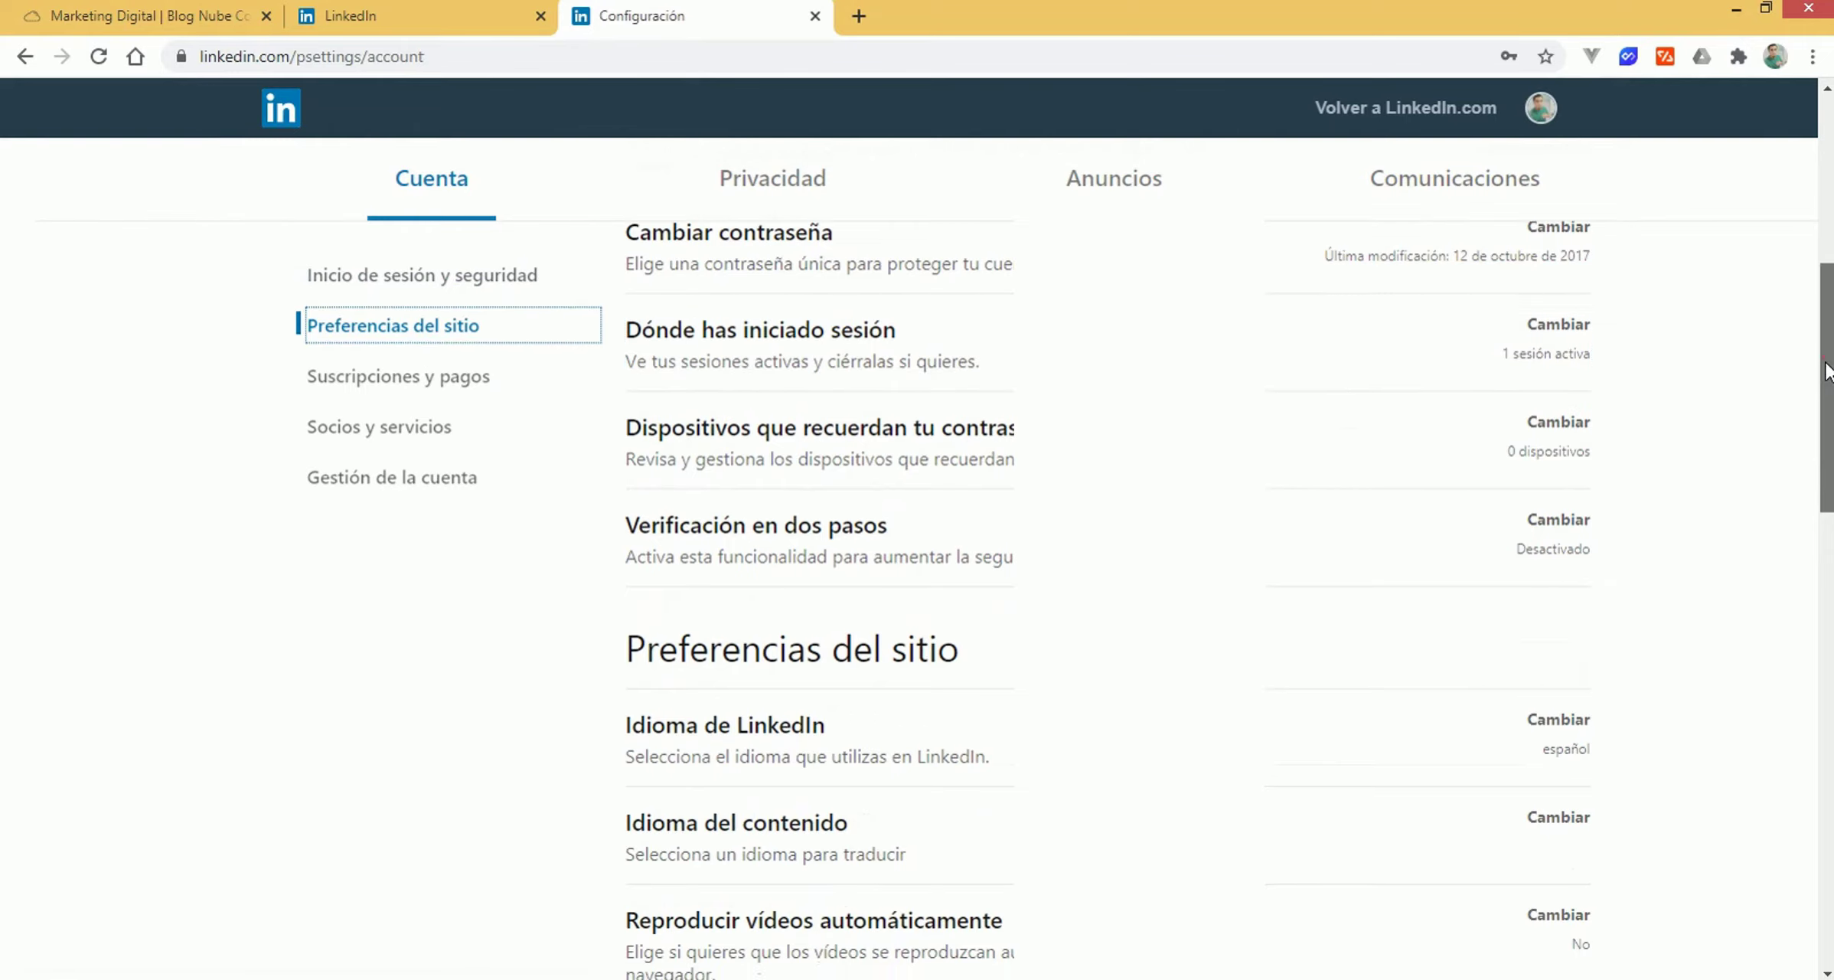
scroll(1760, 888, down, 10)
scroll(1761, 291, up, 18)
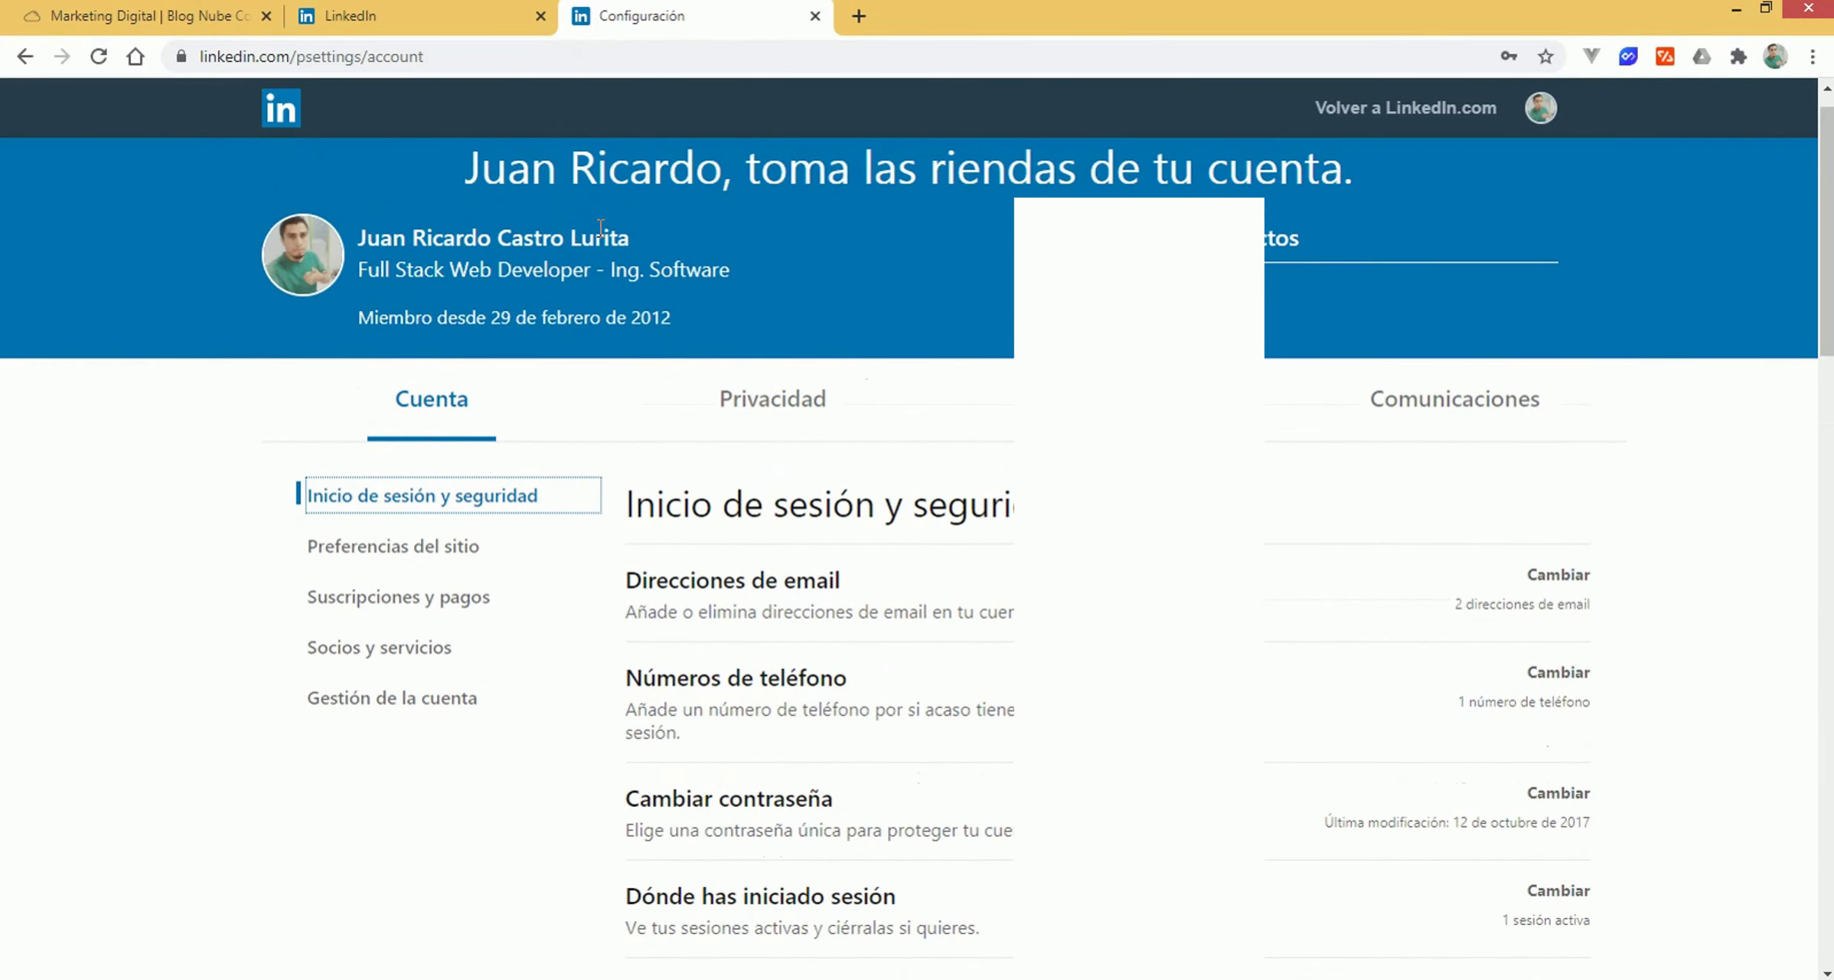
click(815, 15)
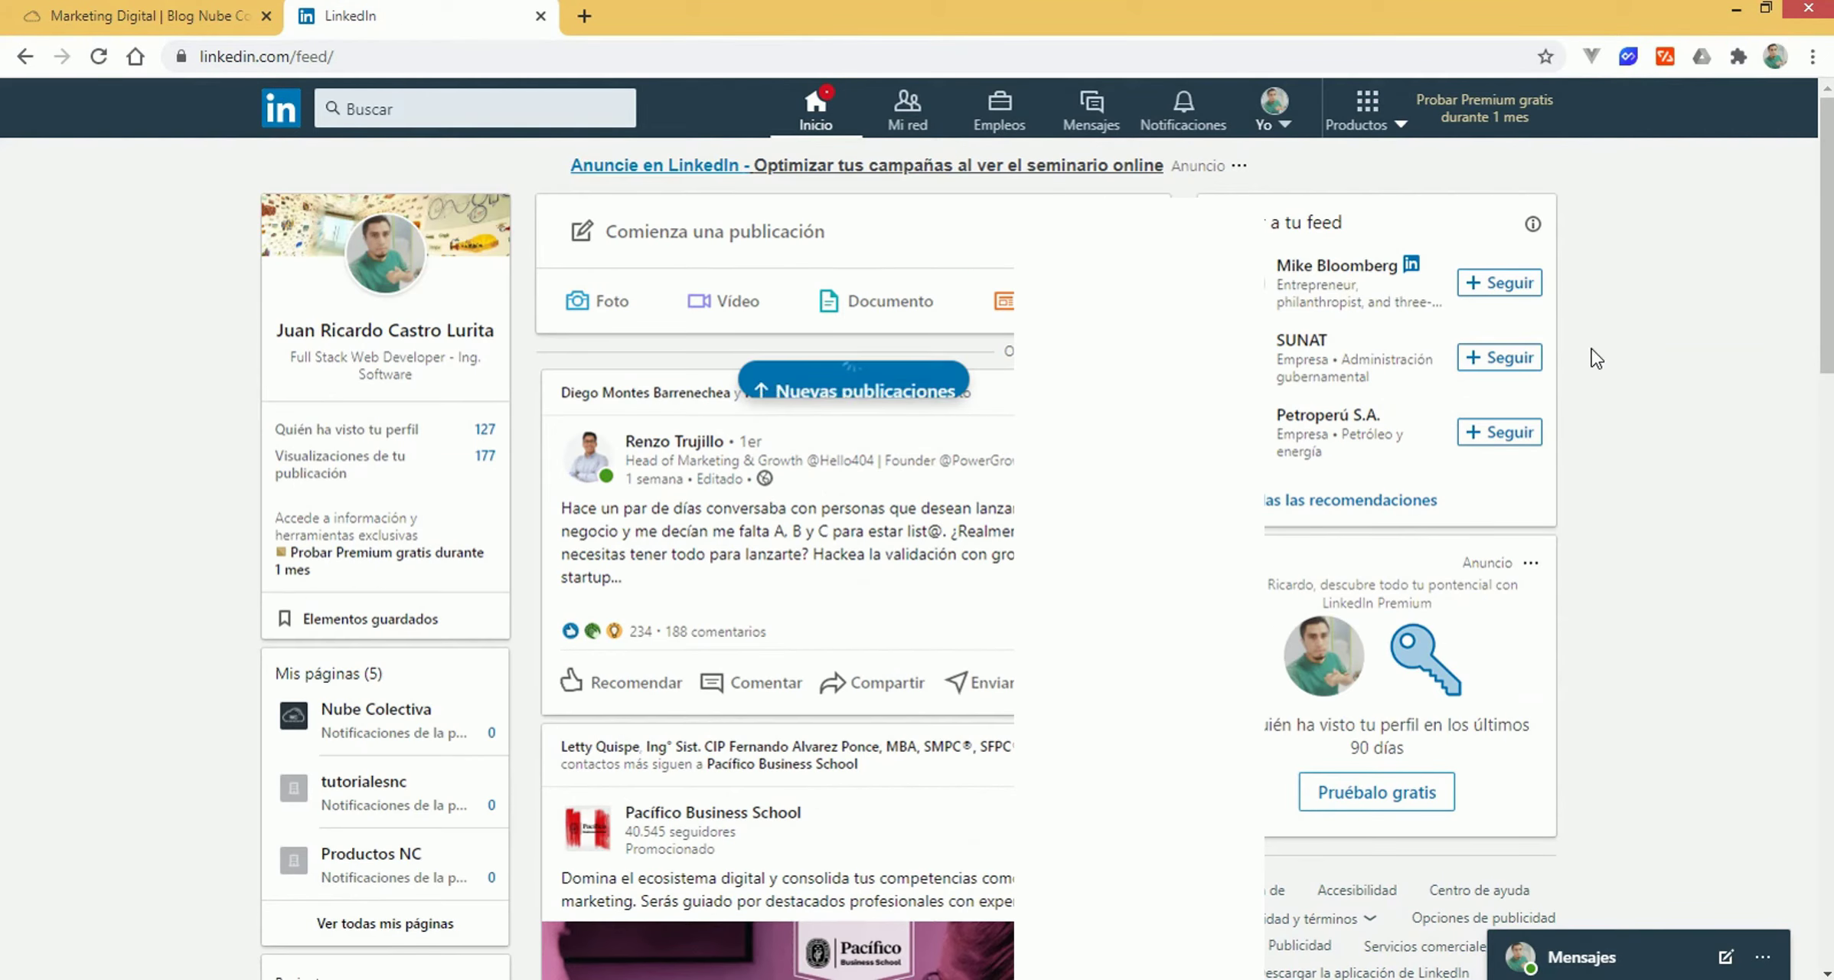
click(884, 400)
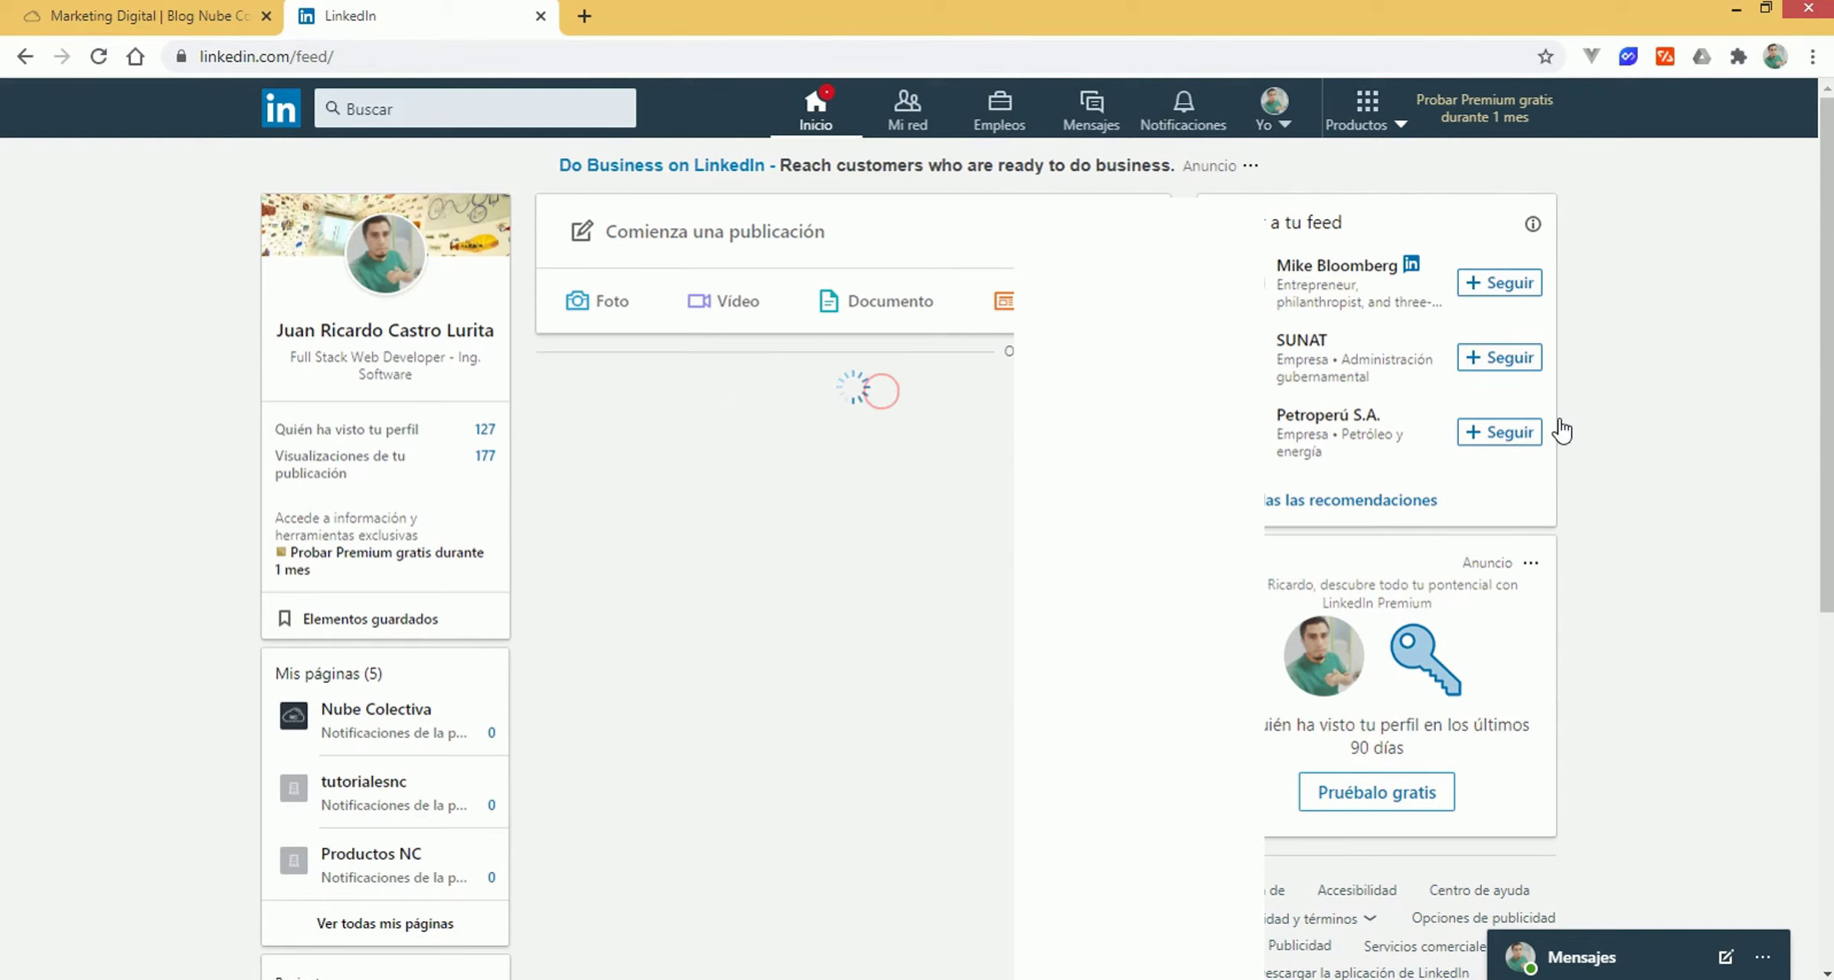